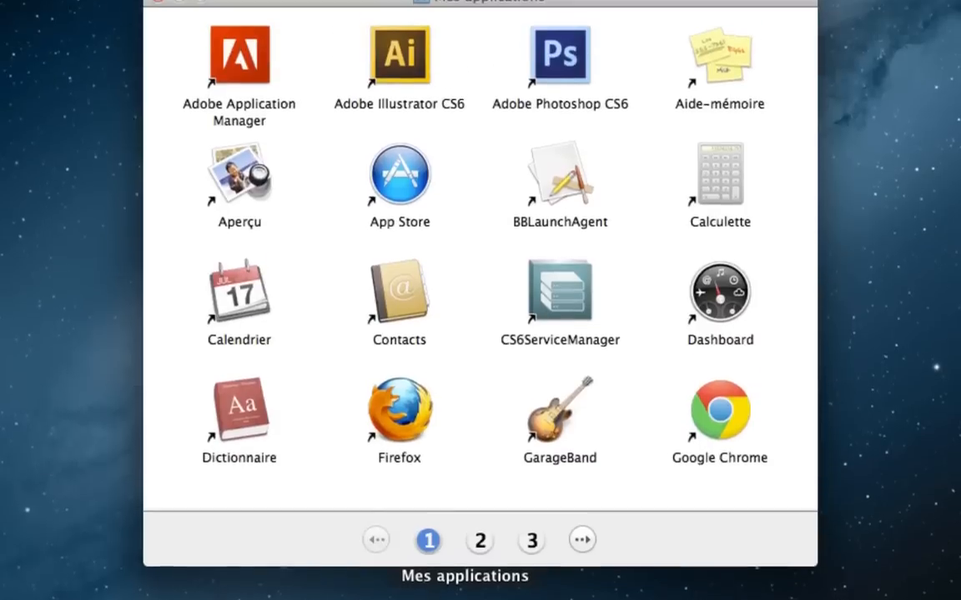
Launch Adobe Illustrator CS6 and start a new document named "Formes".
{"action": "double_click", "coordinate": [415, 93]}
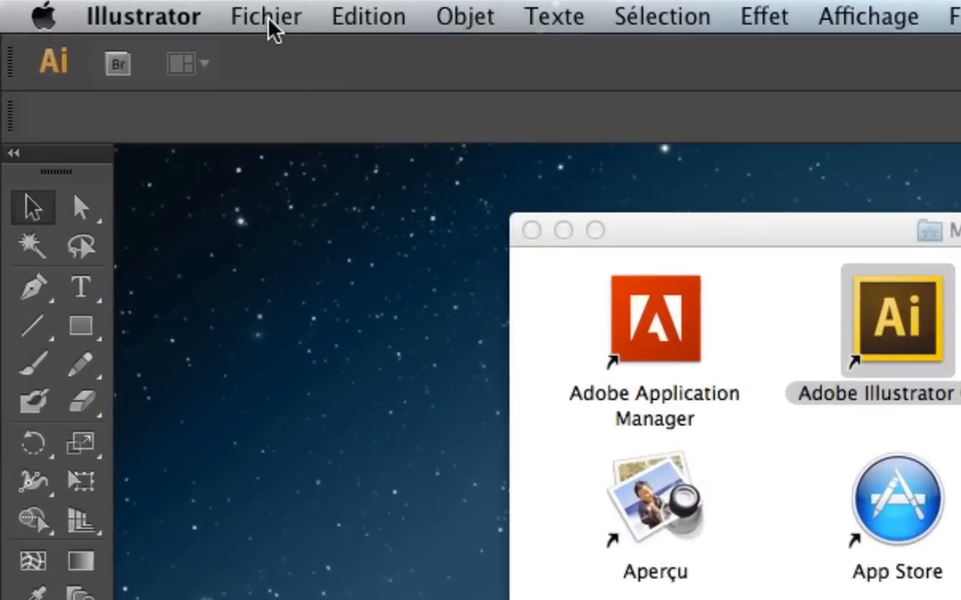
{"action": "left_click", "coordinate": [126, 9]}
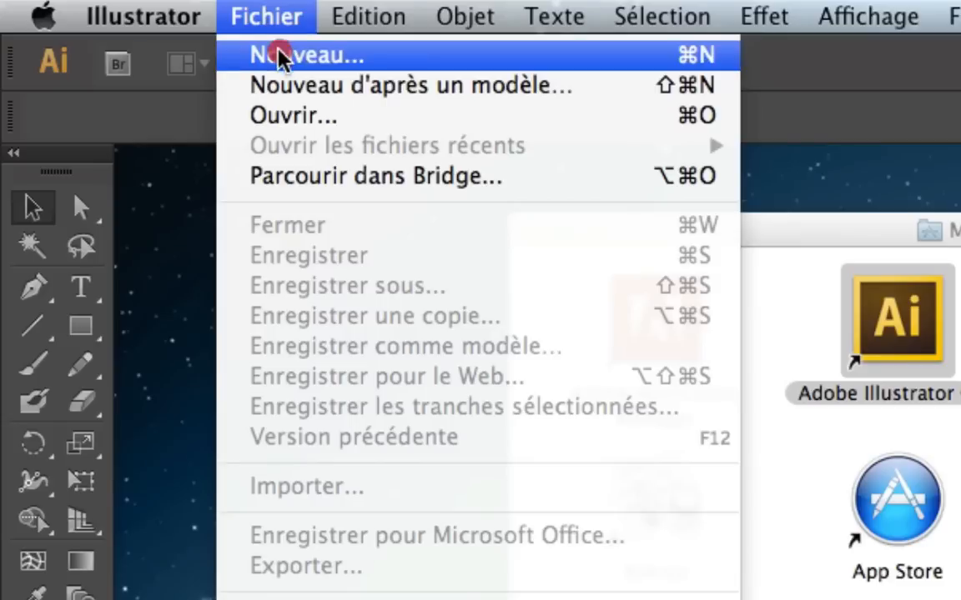
{"action": "left_click", "coordinate": [279, 53]}
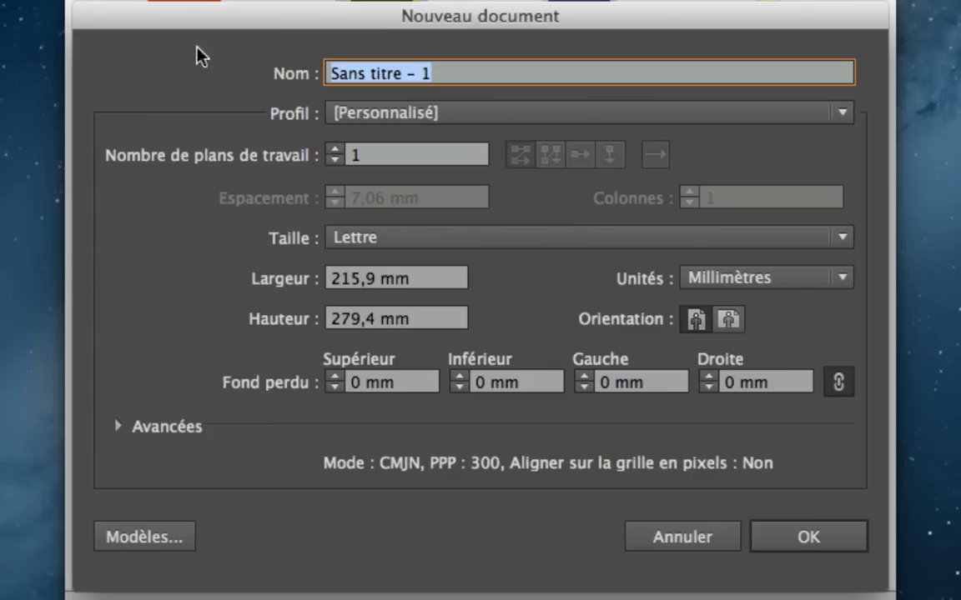
{"action": "left_click", "coordinate": [400, 77]}
{"action": "type", "text": "Formes"}
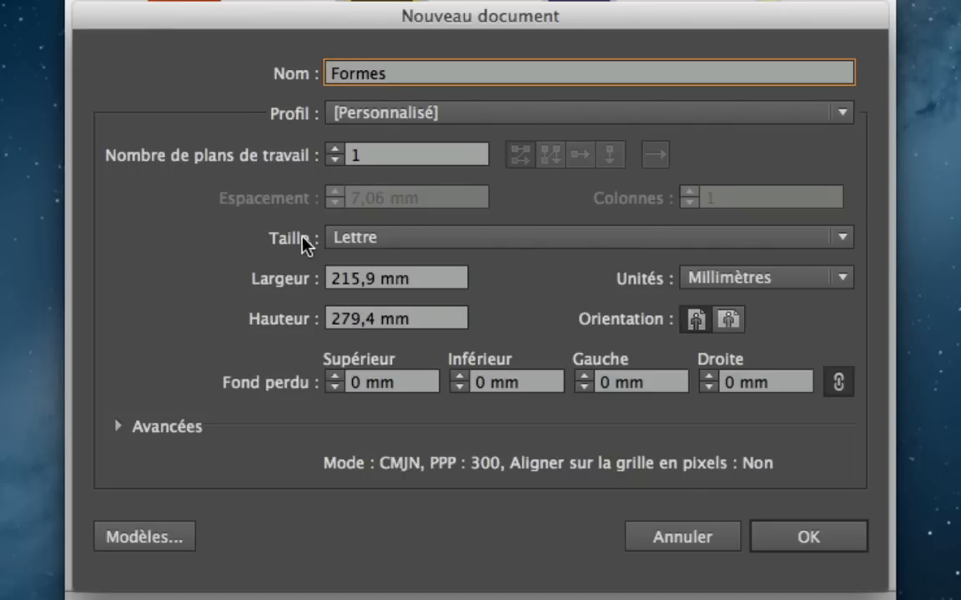
Choose the Lettre page size with landscape orientation and create the document.
{"action": "left_click", "coordinate": [395, 240]}
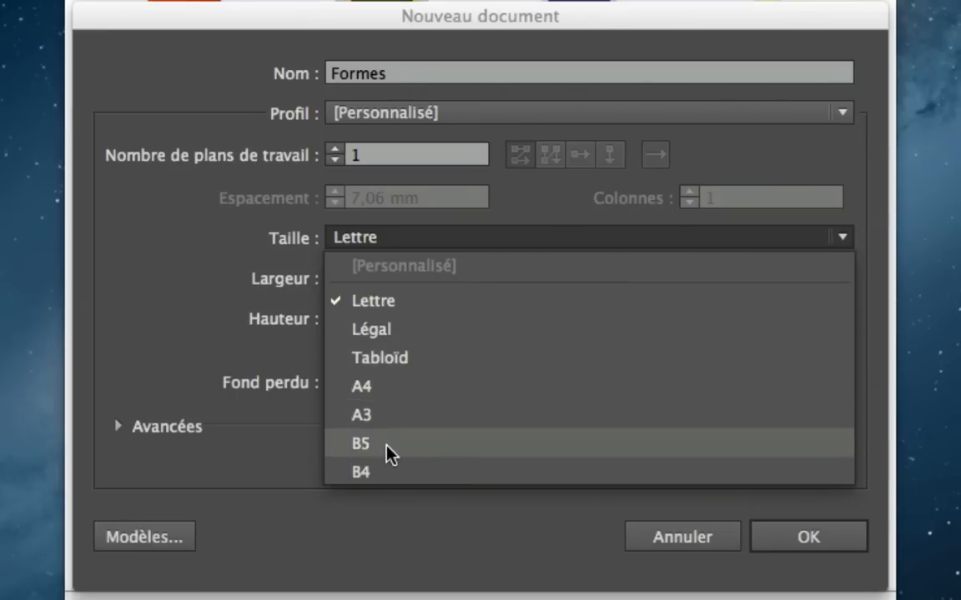
{"action": "left_click", "coordinate": [405, 302]}
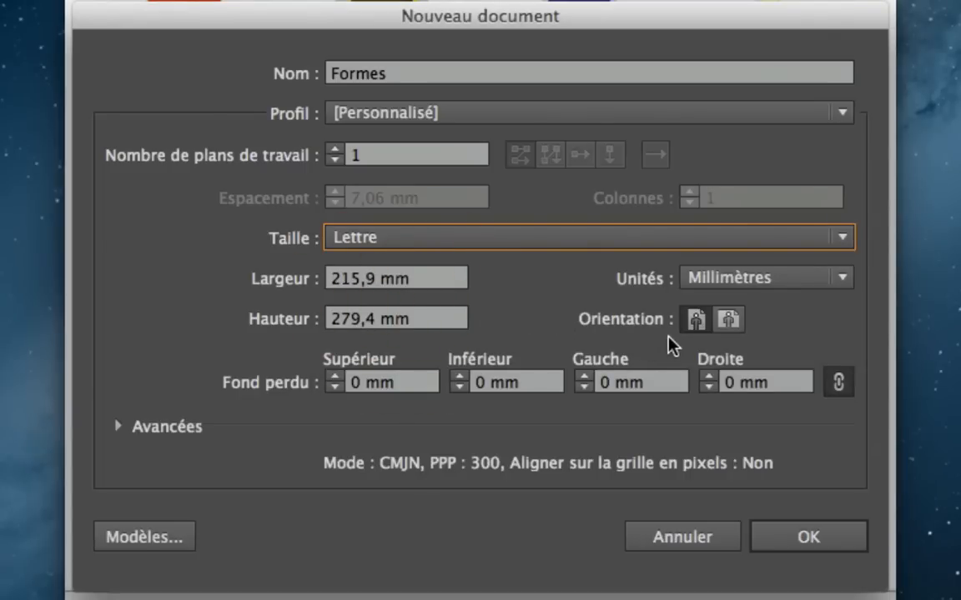
{"action": "left_click", "coordinate": [696, 324]}
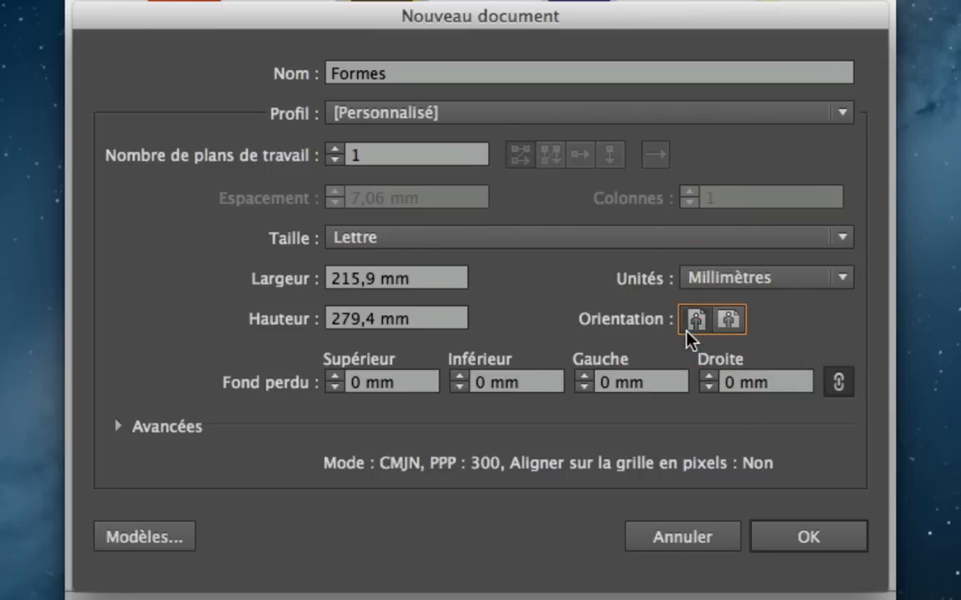
{"action": "left_click", "coordinate": [731, 321]}
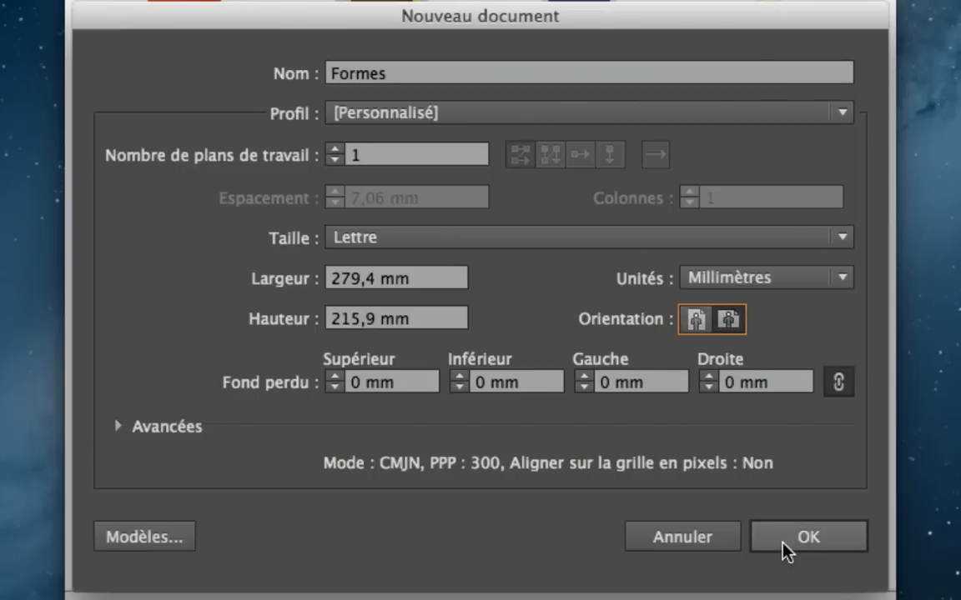
{"action": "left_click", "coordinate": [784, 545]}
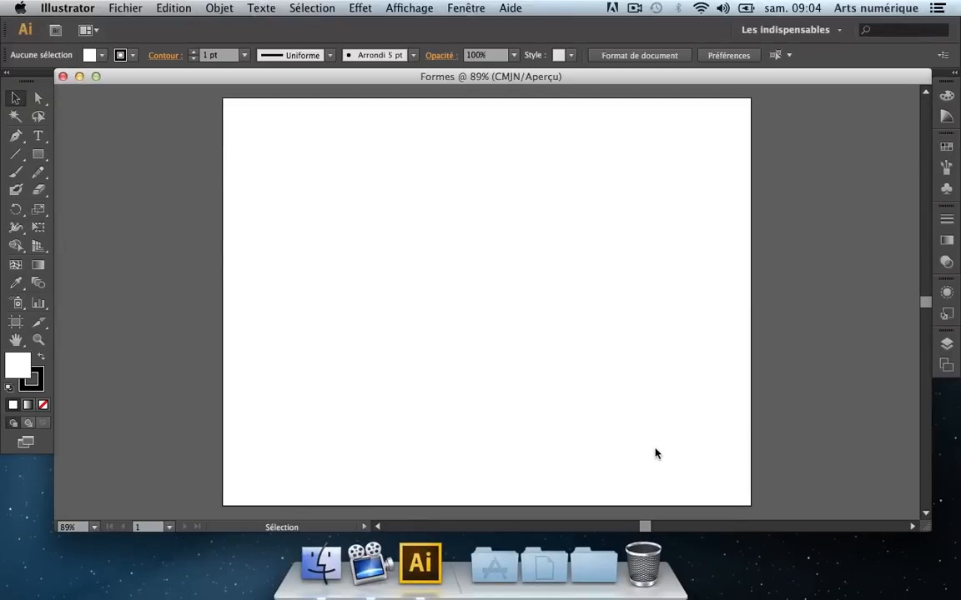
Activate the Rectangle tool and set the fill colour to a deep blue (#1805D1).
{"action": "key", "text": "m"}
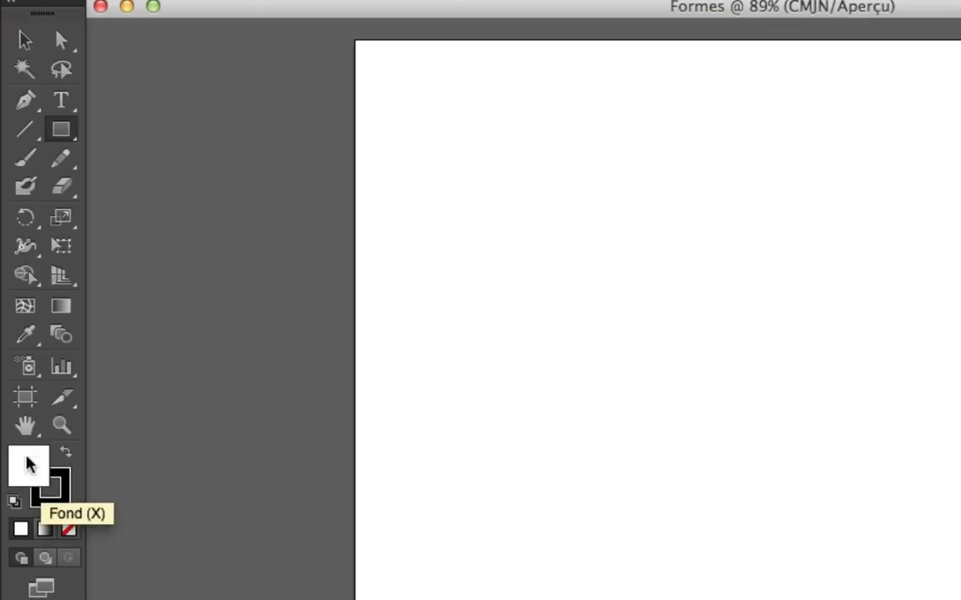
{"action": "left_click", "coordinate": [65, 132]}
{"action": "left_click", "coordinate": [64, 140]}
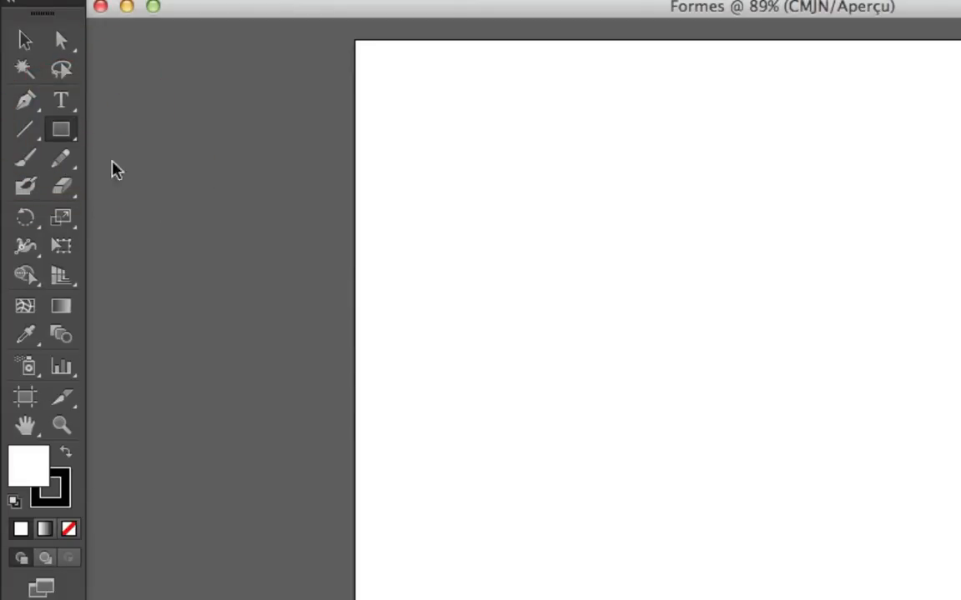
{"action": "left_click", "coordinate": [26, 476]}
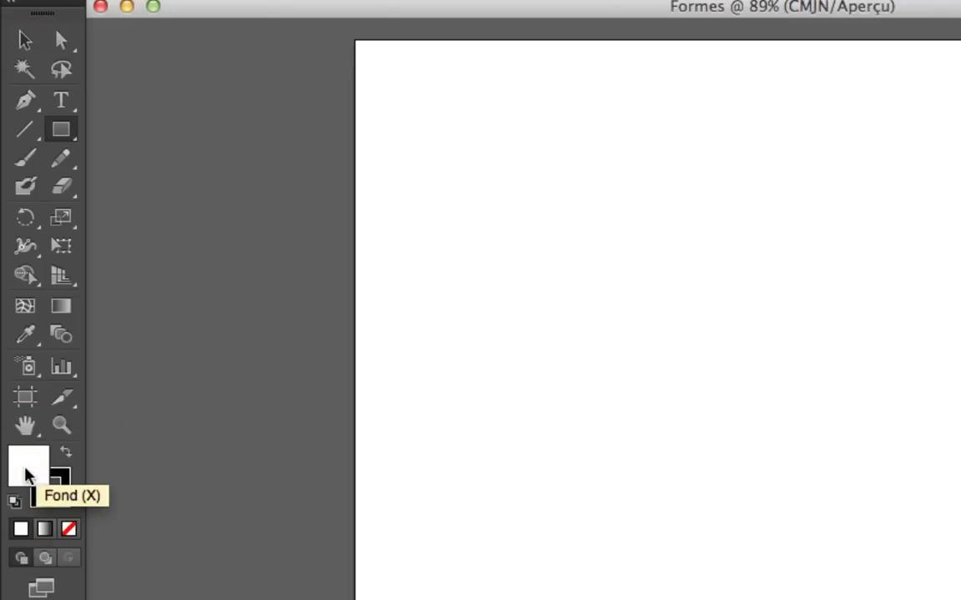
{"action": "double_click", "coordinate": [29, 460]}
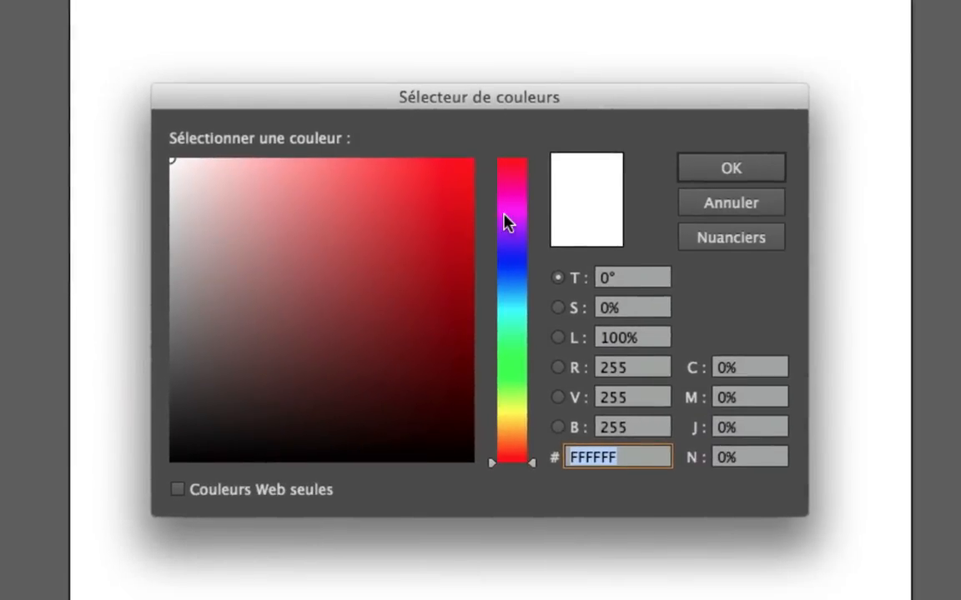
{"action": "left_click", "coordinate": [434, 196]}
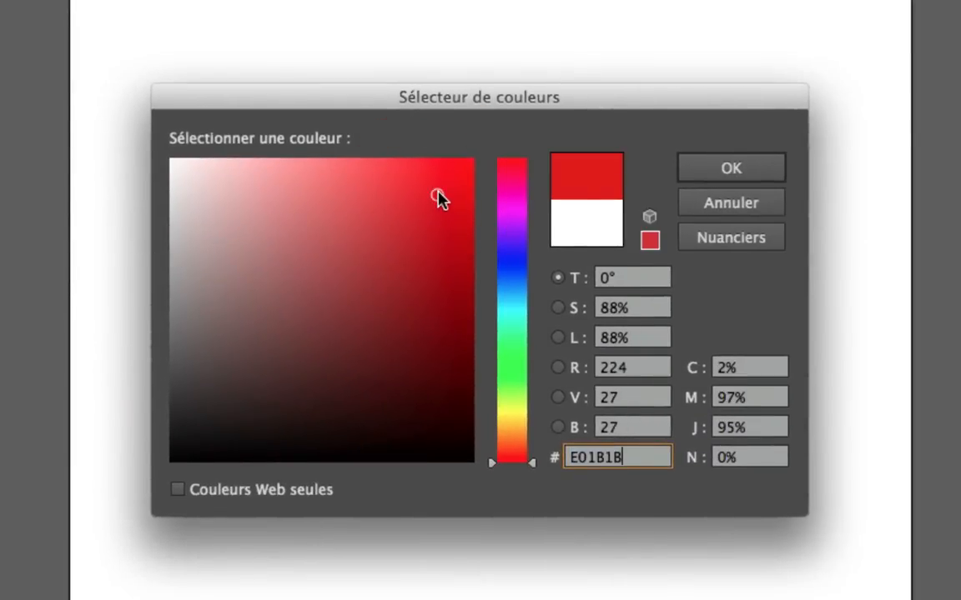
{"action": "left_click", "coordinate": [524, 256]}
{"action": "left_click_drag", "start_coordinate": [524, 256], "coordinate": [527, 254]}
{"action": "left_click", "coordinate": [468, 215]}
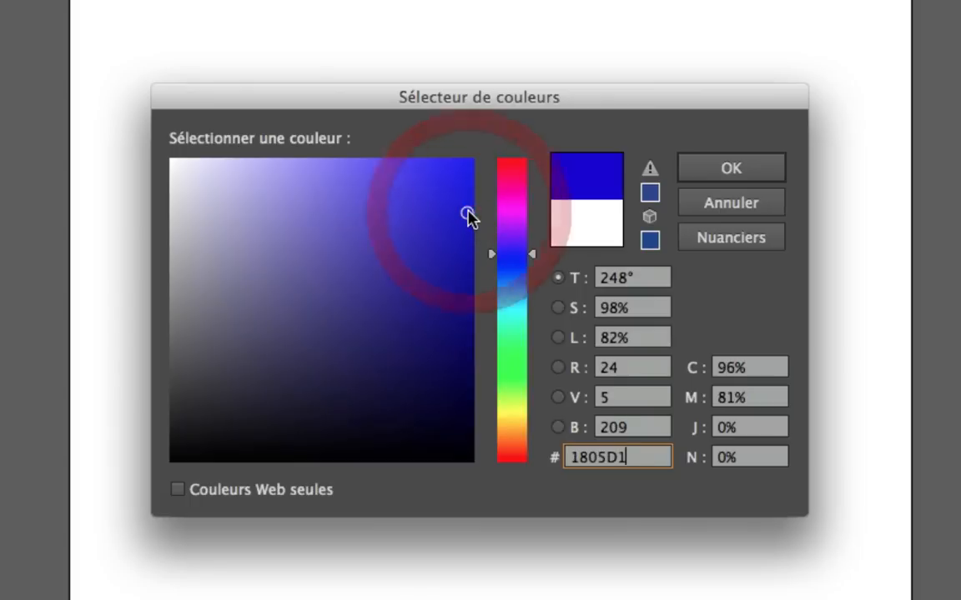
{"action": "left_click", "coordinate": [686, 172]}
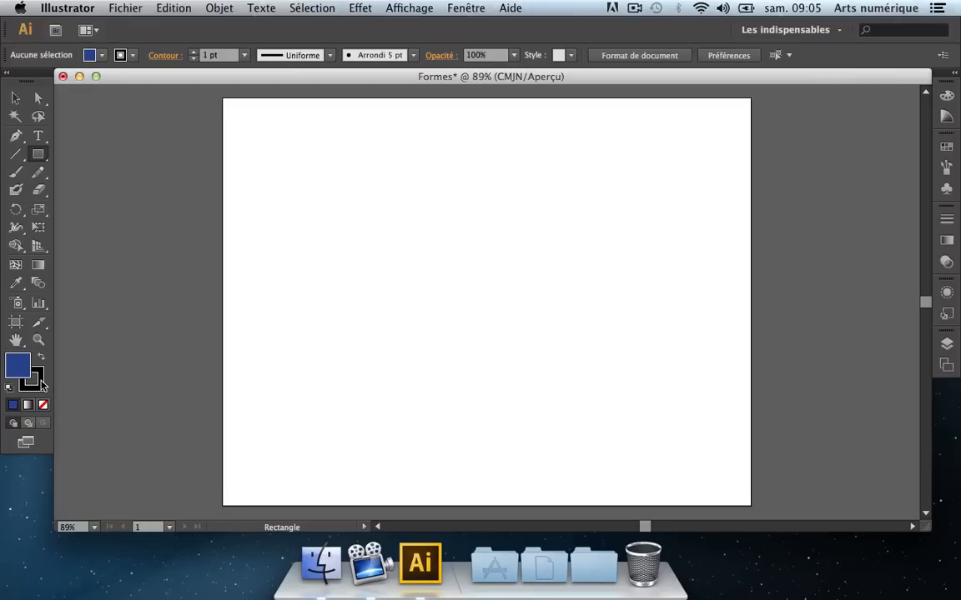
Set the stroke colour to a bright green (#14EF2D).
{"action": "left_click", "coordinate": [33, 379]}
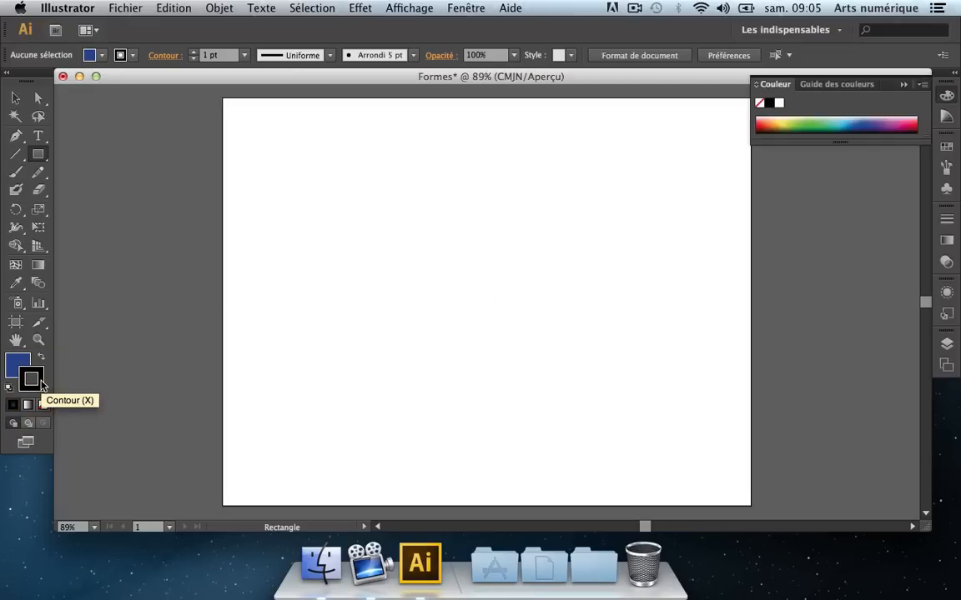
{"action": "double_click", "coordinate": [34, 380]}
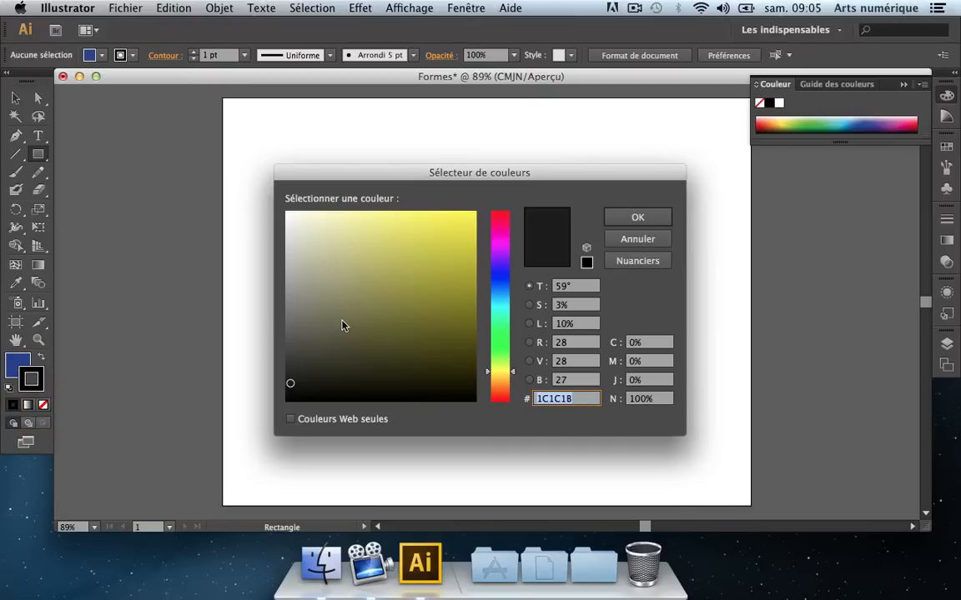
{"action": "left_click_drag", "start_coordinate": [471, 278], "coordinate": [484, 229]}
{"action": "left_click", "coordinate": [499, 333]}
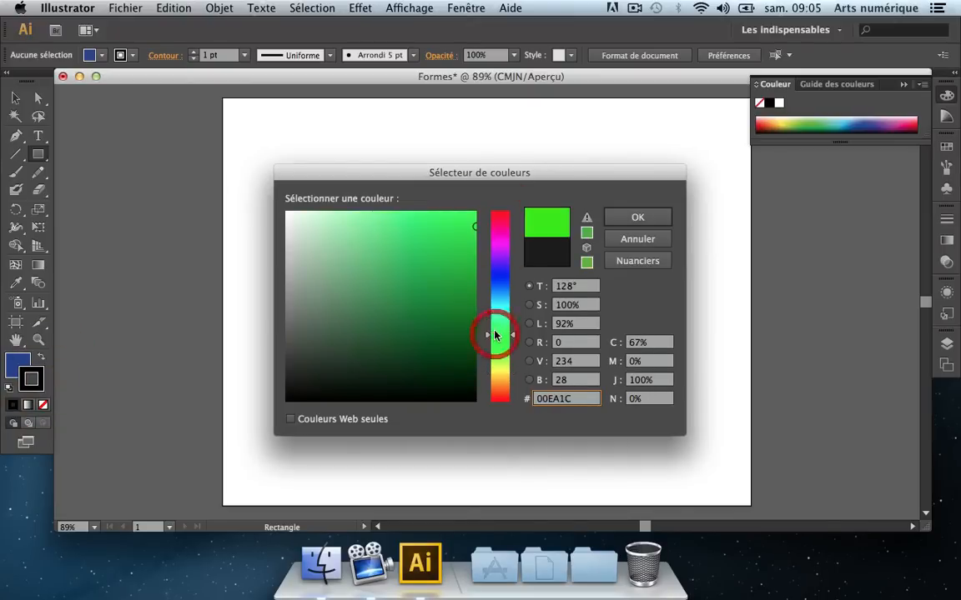
{"action": "left_click", "coordinate": [628, 219]}
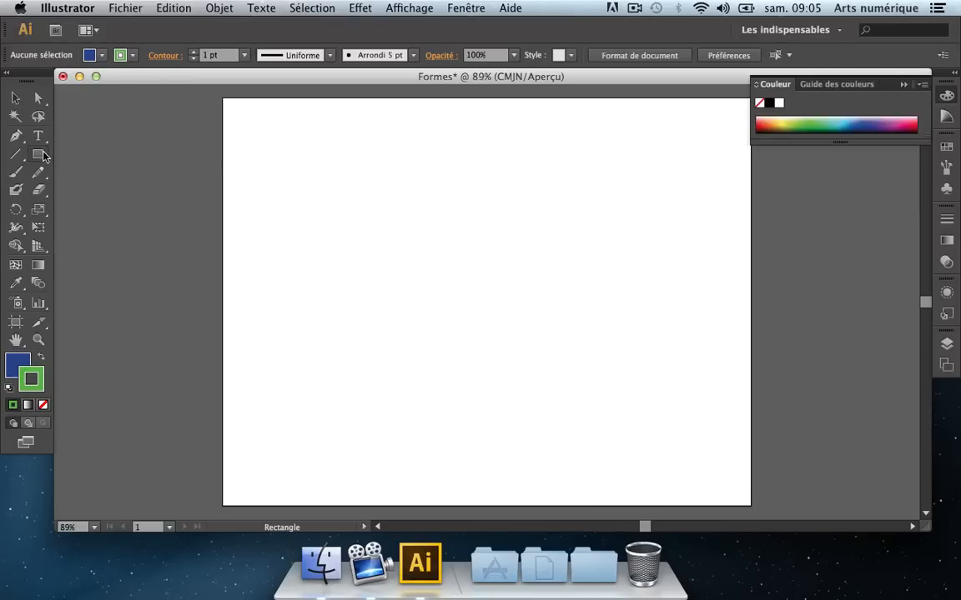
Draw a large rectangle in the upper-left part of the artboard and deselect it.
{"action": "left_click_drag", "start_coordinate": [301, 152], "coordinate": [515, 343]}
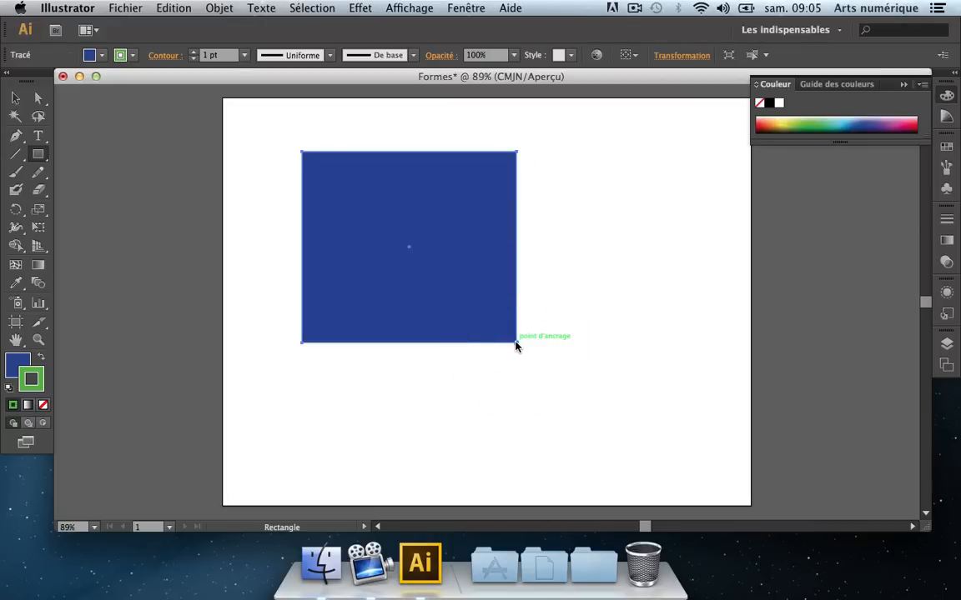
{"action": "key", "text": "v"}
{"action": "left_click", "coordinate": [523, 405]}
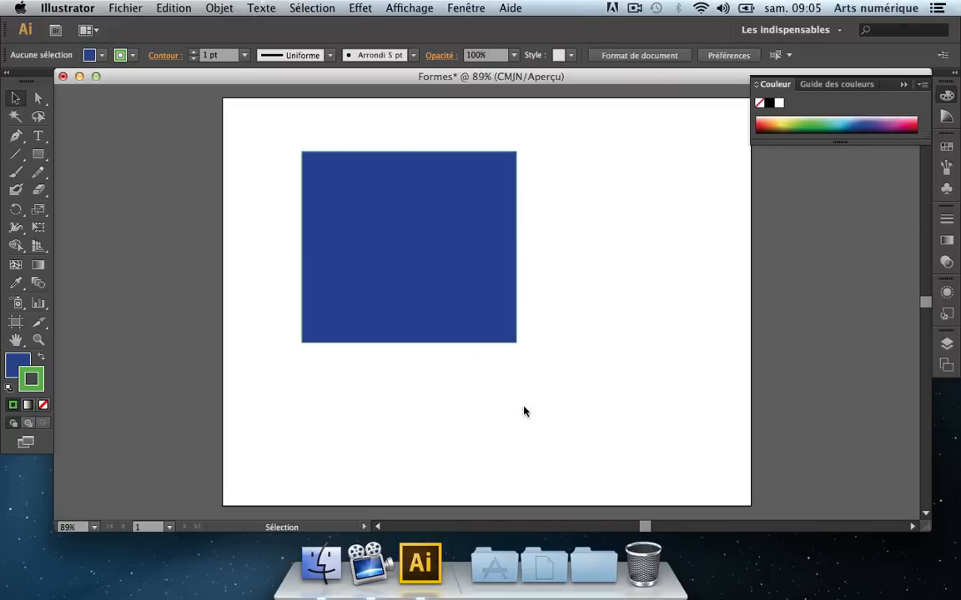
Examine the blue rectangle and its thin green outline at closer and wider magnifications.
{"action": "key", "text": "super+plus"}
{"action": "key", "text": "super+plus"}
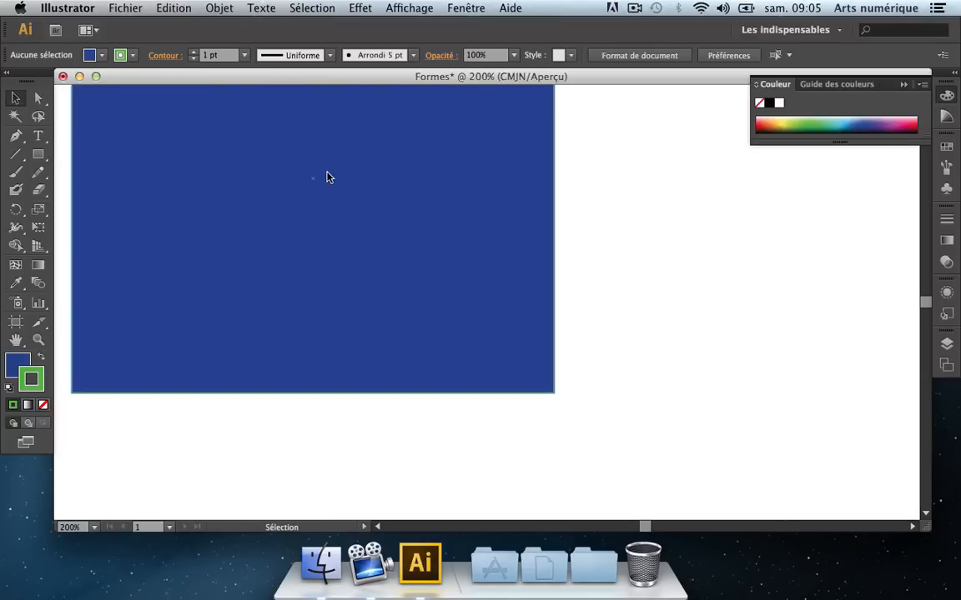
{"action": "left_click", "coordinate": [575, 240]}
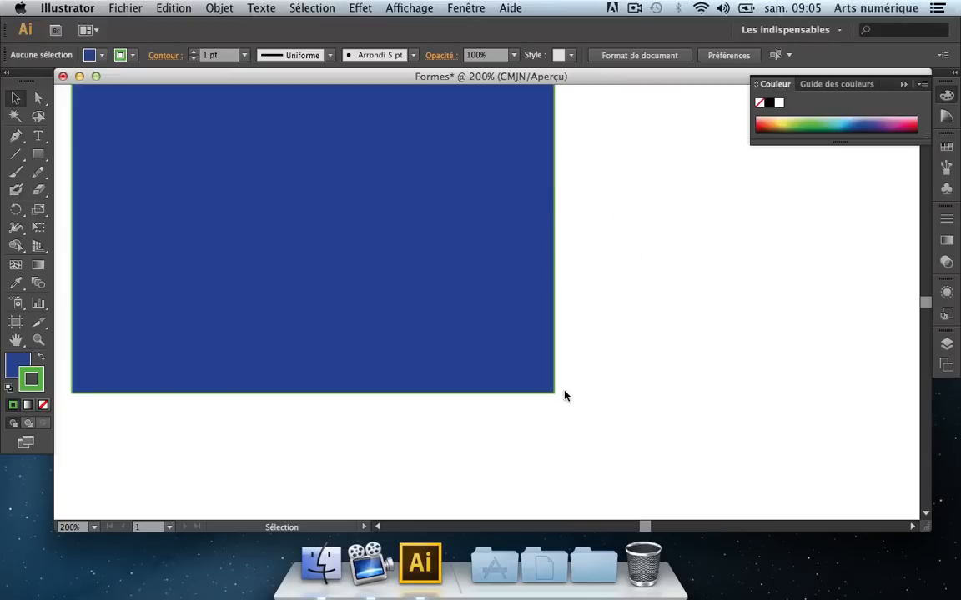
{"action": "key", "text": "super+minus"}
{"action": "key", "text": "super+minus"}
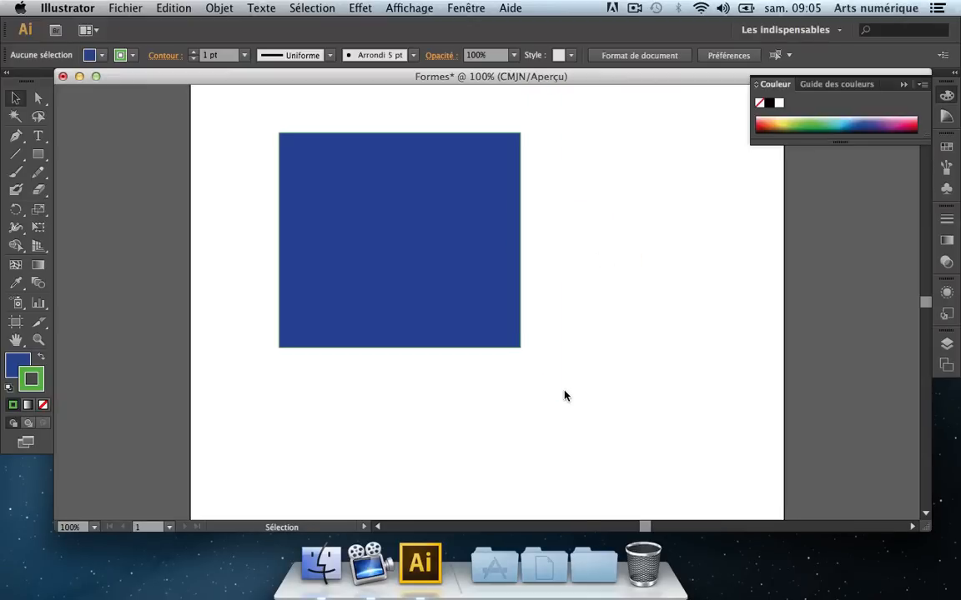
{"action": "key", "text": "super+minus"}
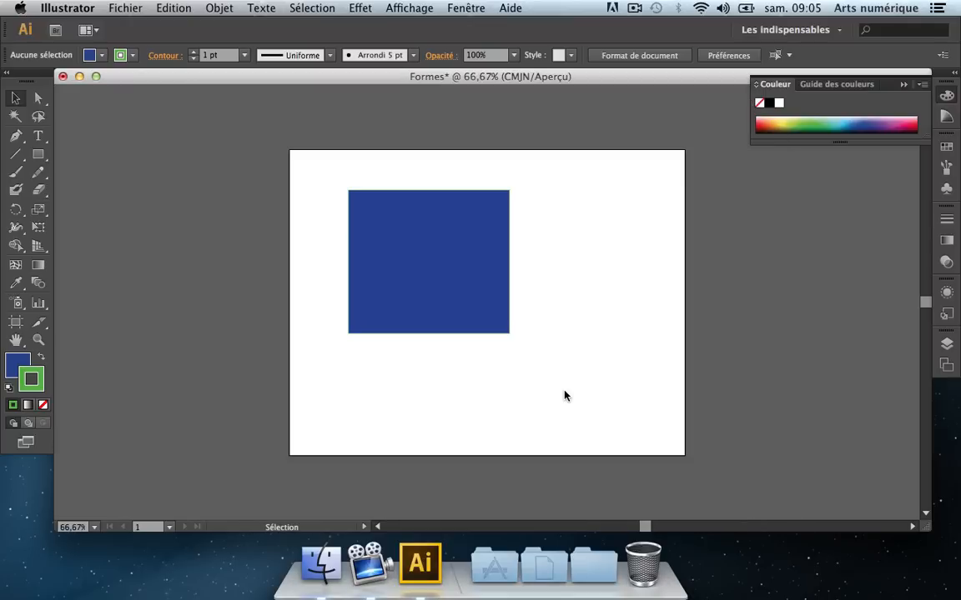
{"action": "key", "text": "super+plus"}
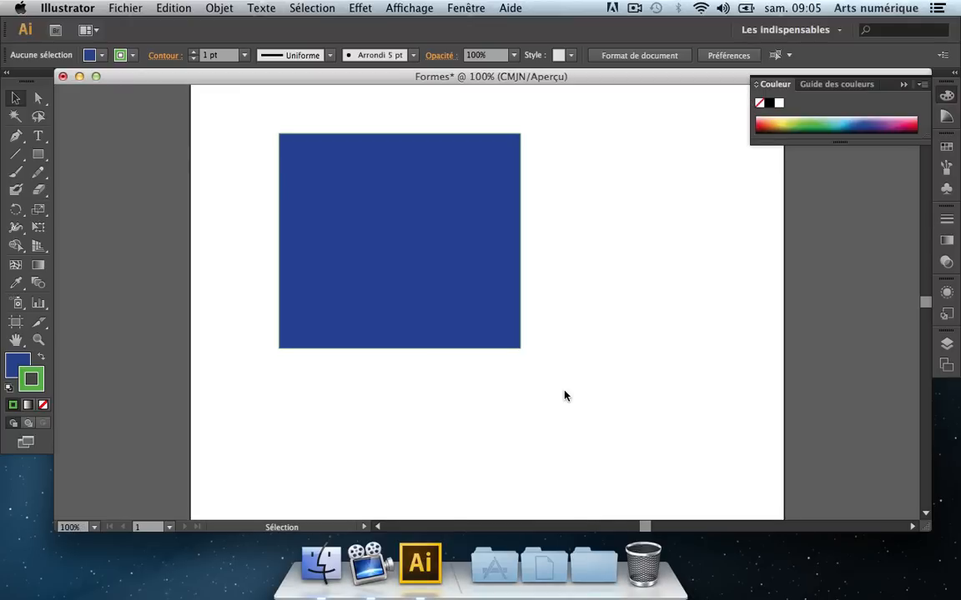
Increase the rectangle's stroke weight to 5 pt and deselect it.
{"action": "left_click_drag", "start_coordinate": [564, 396], "coordinate": [462, 318]}
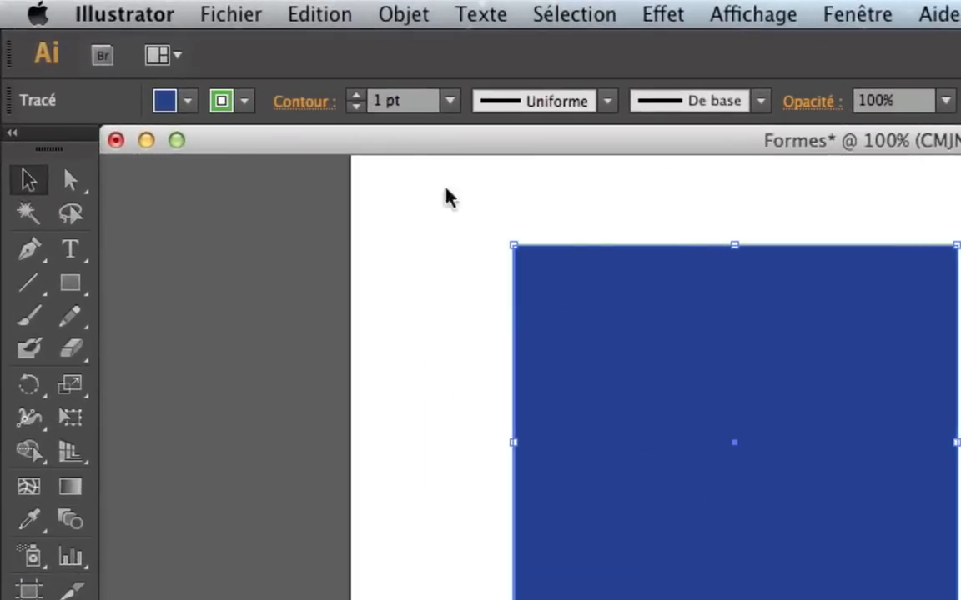
{"action": "left_click", "coordinate": [356, 99]}
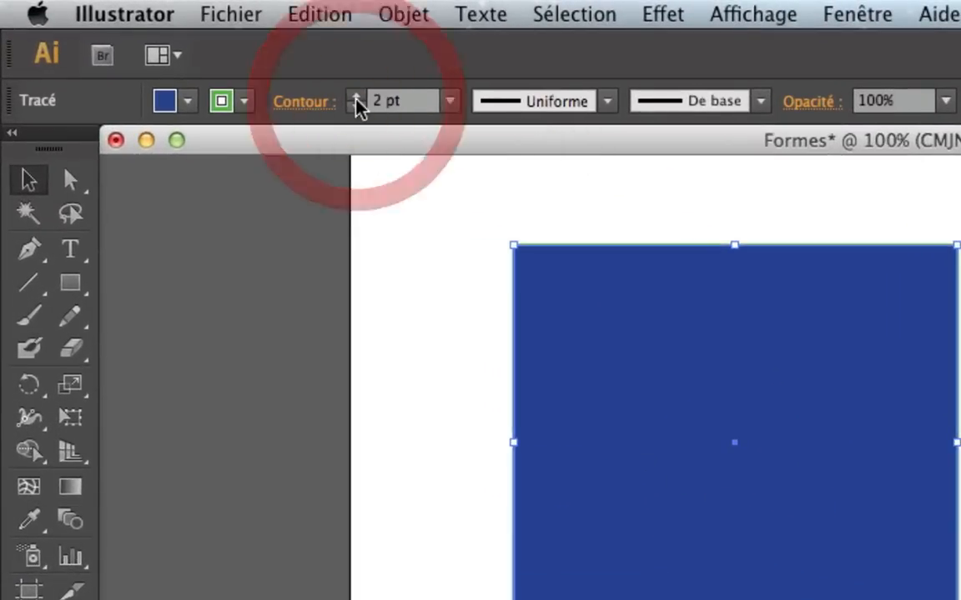
{"action": "left_click", "coordinate": [356, 98]}
{"action": "left_click", "coordinate": [356, 99]}
{"action": "left_click", "coordinate": [356, 98]}
{"action": "left_click", "coordinate": [515, 172]}
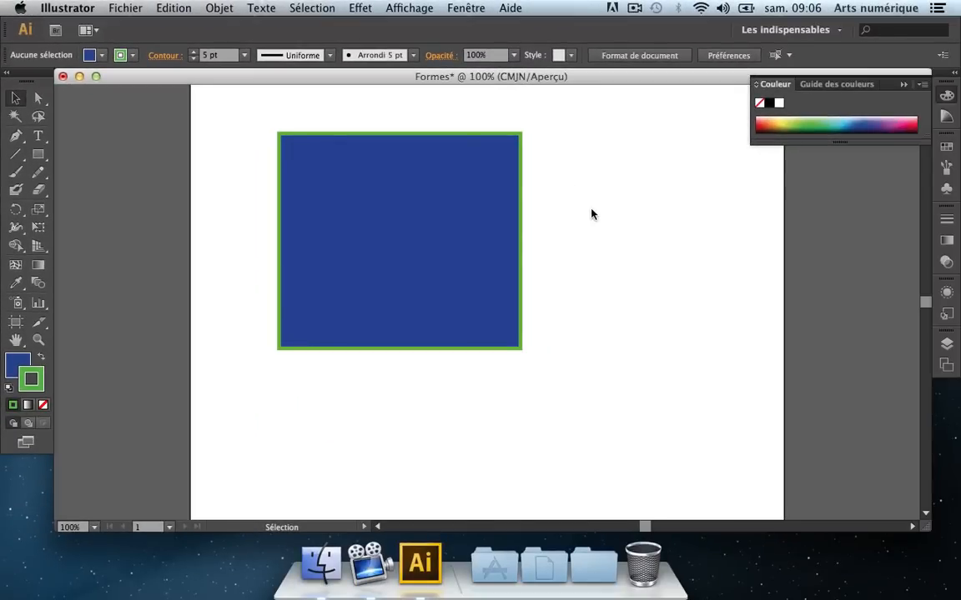
Move the blue rectangle a short distance down and to the right with the Selection tool.
{"action": "key", "text": "m"}
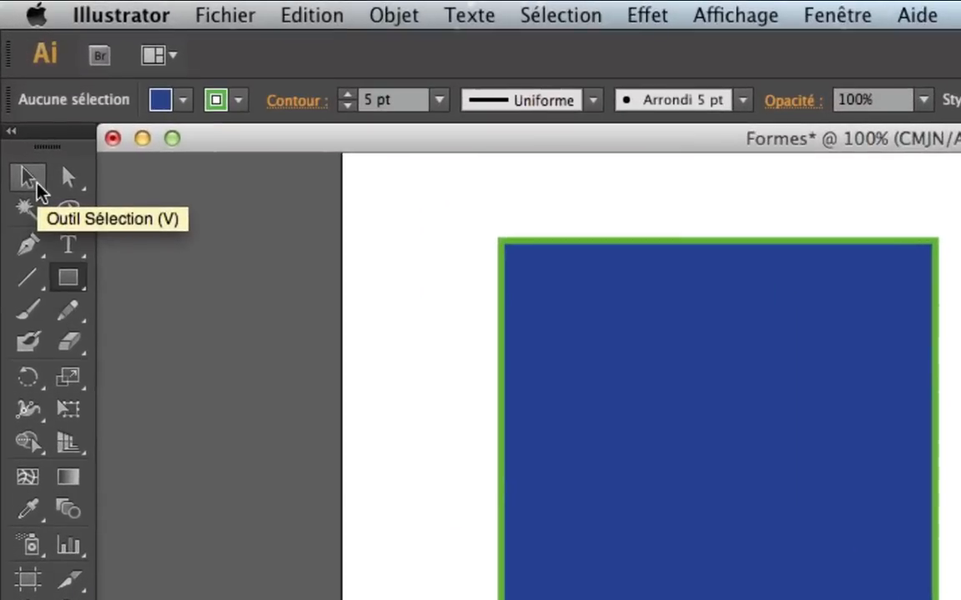
{"action": "left_click", "coordinate": [36, 186]}
{"action": "left_click", "coordinate": [607, 371]}
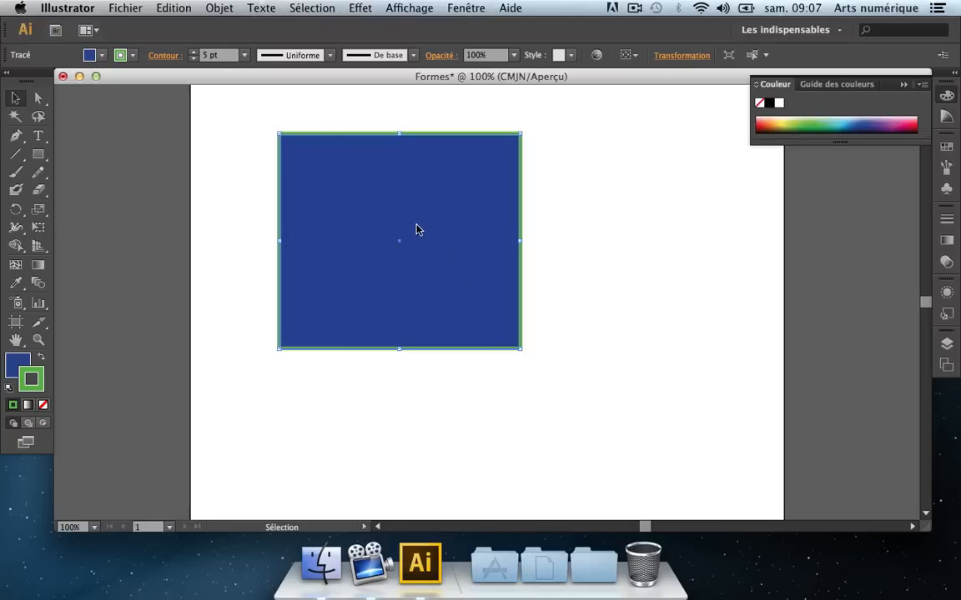
{"action": "left_click_drag", "start_coordinate": [417, 230], "coordinate": [464, 255]}
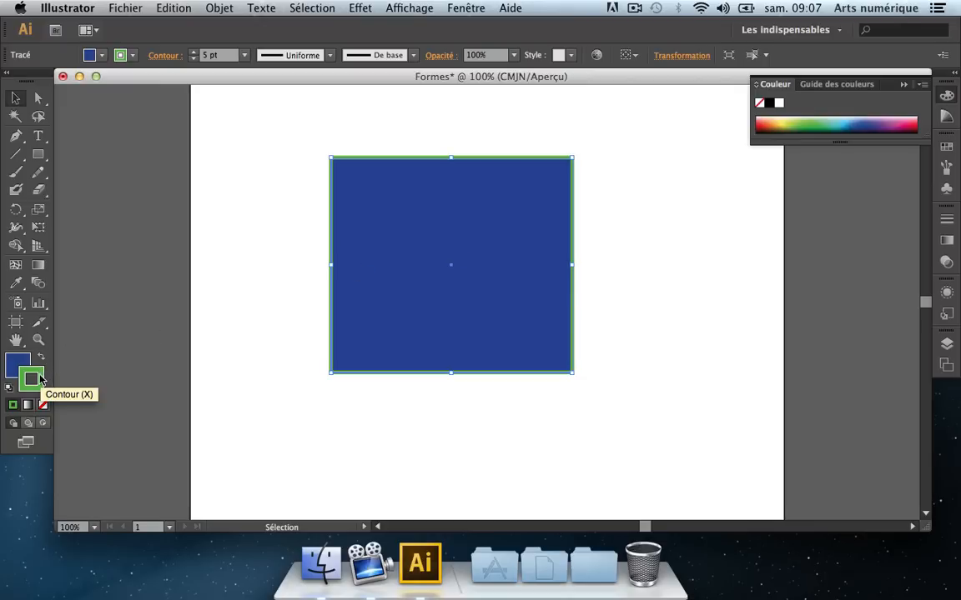
Change the rectangle's stroke colour from the colour picker to a light pinkish purple and deselect it.
{"action": "left_click", "coordinate": [15, 362]}
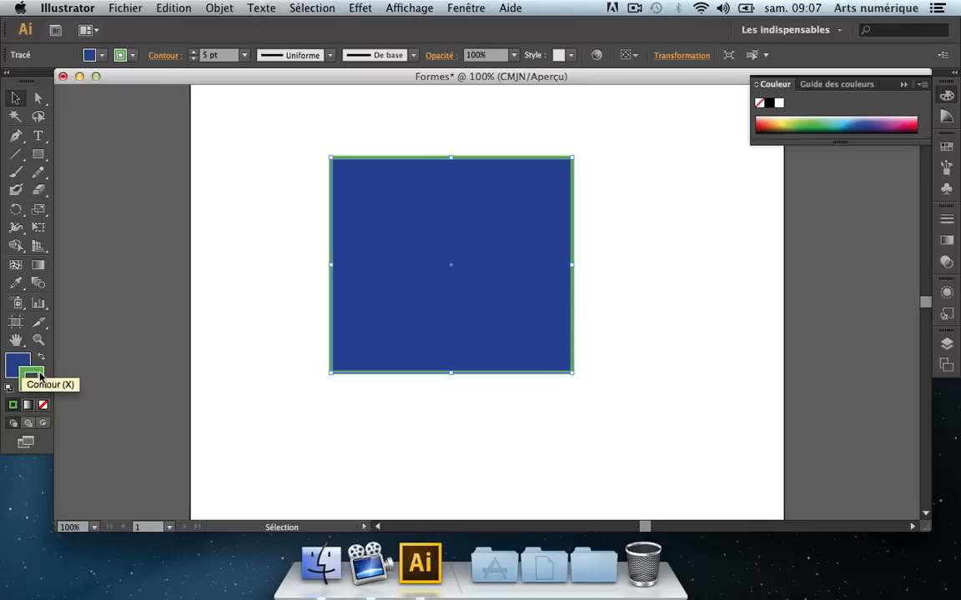
{"action": "double_click", "coordinate": [32, 372]}
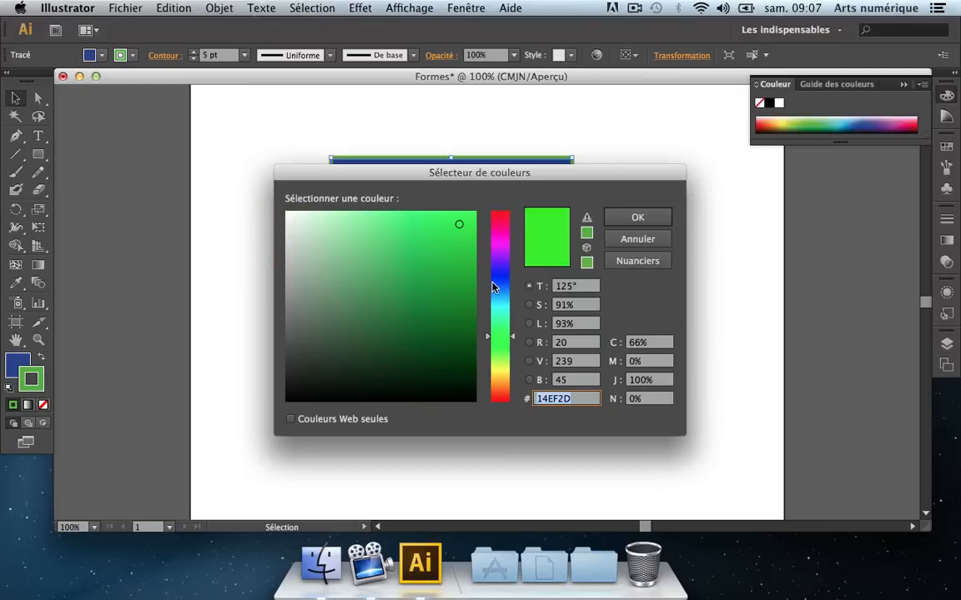
{"action": "left_click", "coordinate": [493, 250]}
{"action": "left_click_drag", "start_coordinate": [431, 216], "coordinate": [386, 216]}
{"action": "left_click", "coordinate": [611, 218]}
{"action": "left_click", "coordinate": [639, 248]}
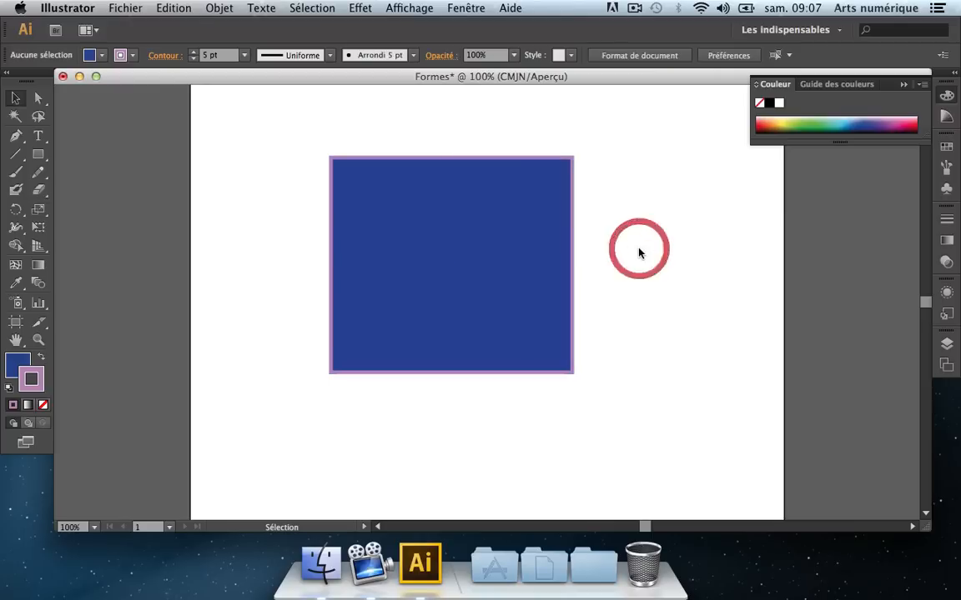
Set the rectangle's fill to a near-black blue and move it slightly down and to the right.
{"action": "left_click", "coordinate": [515, 252]}
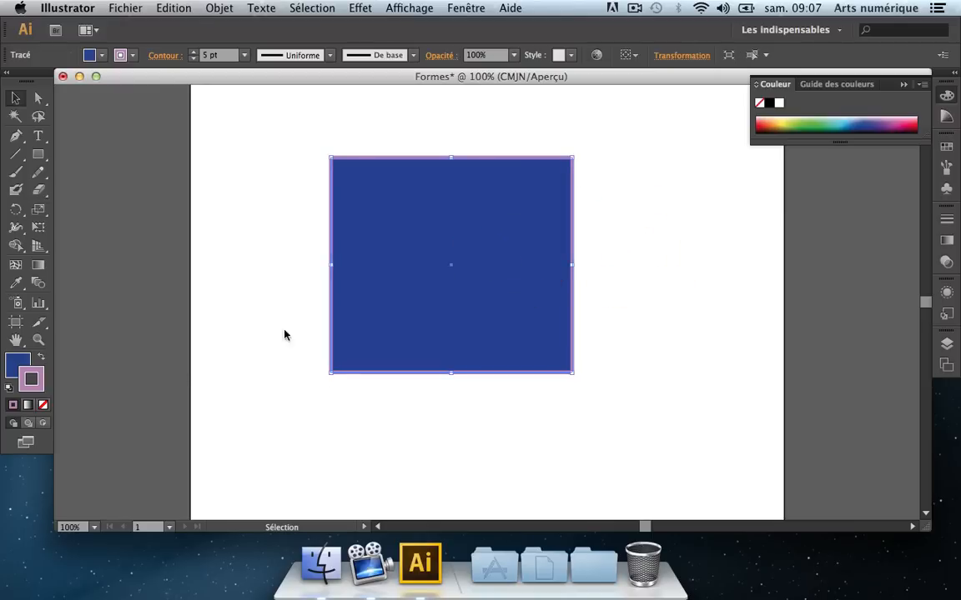
{"action": "double_click", "coordinate": [17, 363]}
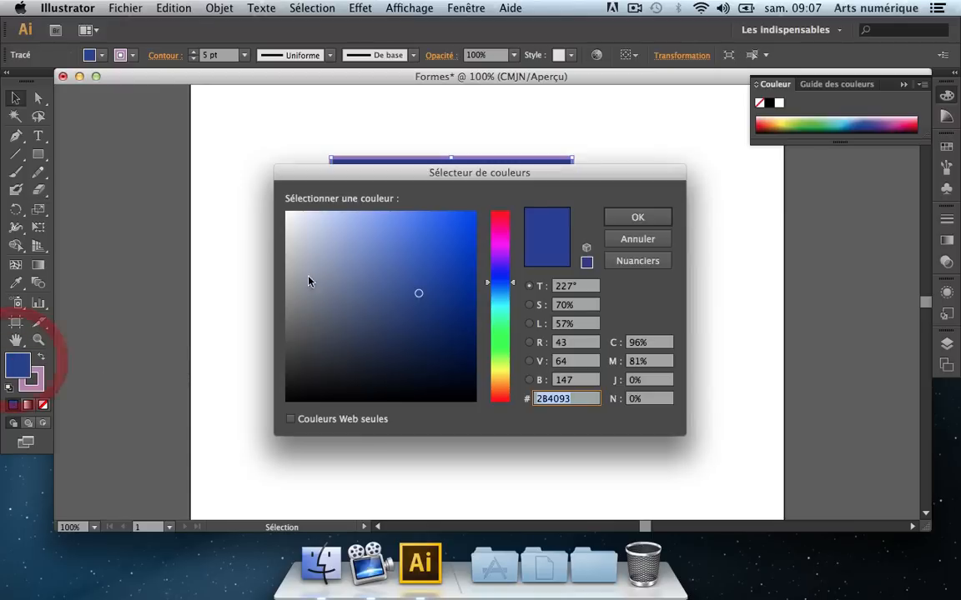
{"action": "left_click_drag", "start_coordinate": [422, 289], "coordinate": [463, 386]}
{"action": "left_click", "coordinate": [619, 225]}
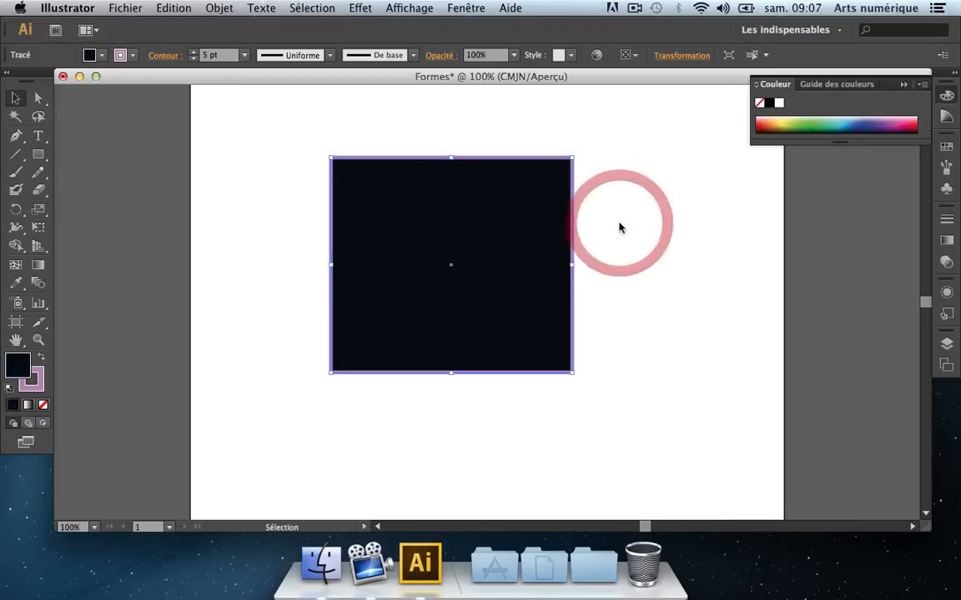
{"action": "left_click", "coordinate": [658, 266]}
{"action": "left_click_drag", "start_coordinate": [513, 294], "coordinate": [529, 334]}
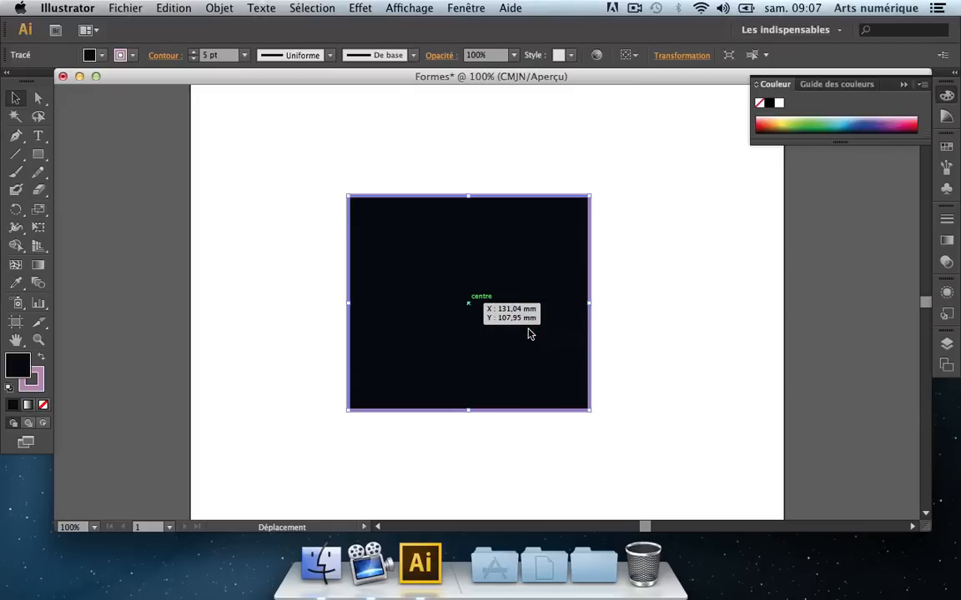
{"action": "left_click", "coordinate": [644, 356]}
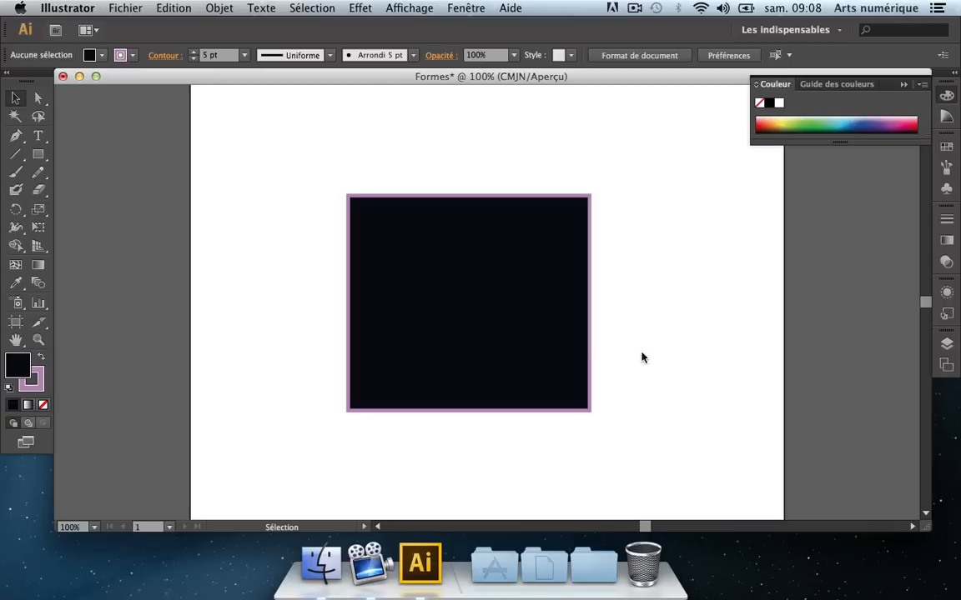
Remove the rectangle's fill so only its purple stroke is kept, and deselect it.
{"action": "left_click", "coordinate": [390, 342]}
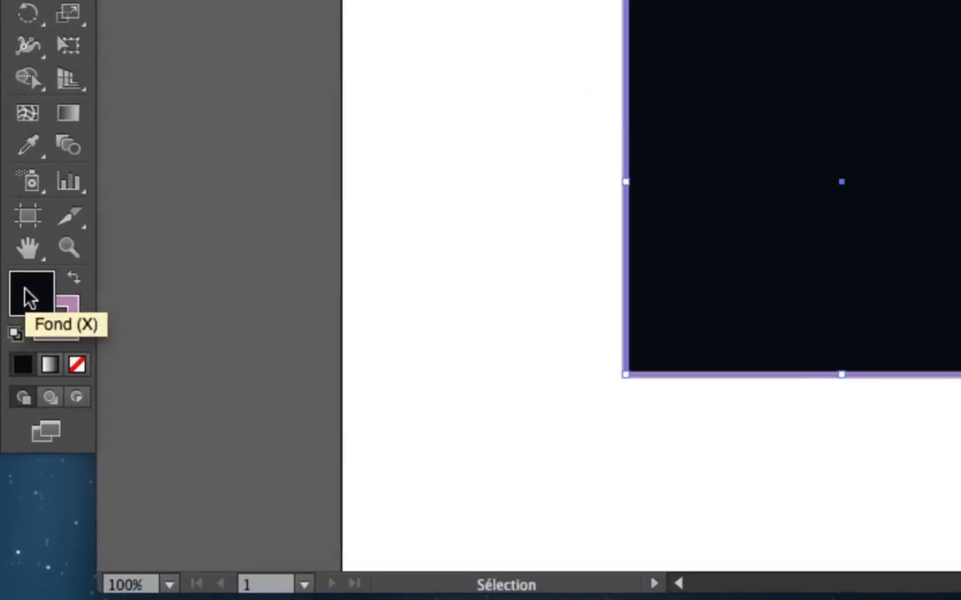
{"action": "left_click", "coordinate": [18, 364]}
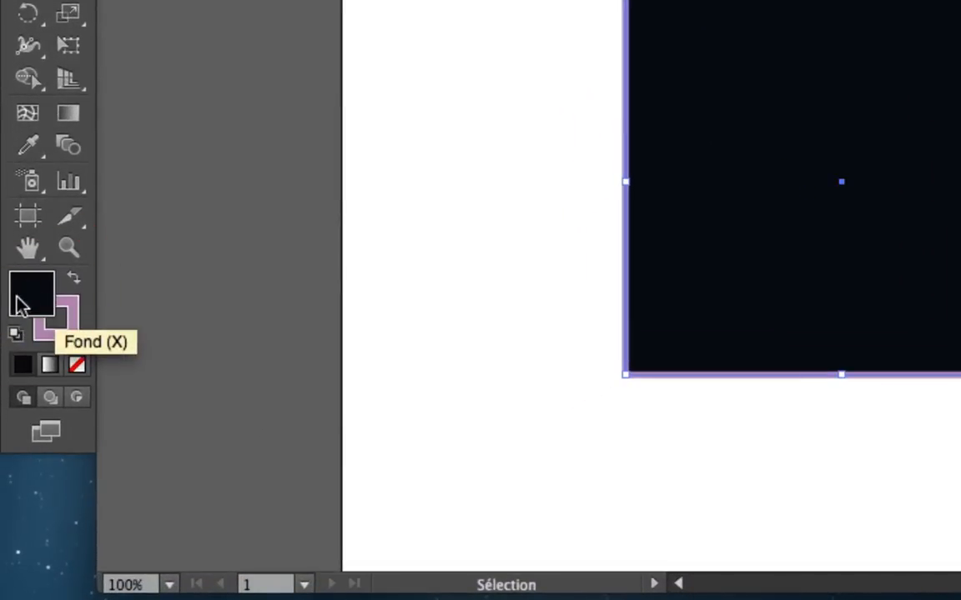
{"action": "left_click", "coordinate": [77, 366]}
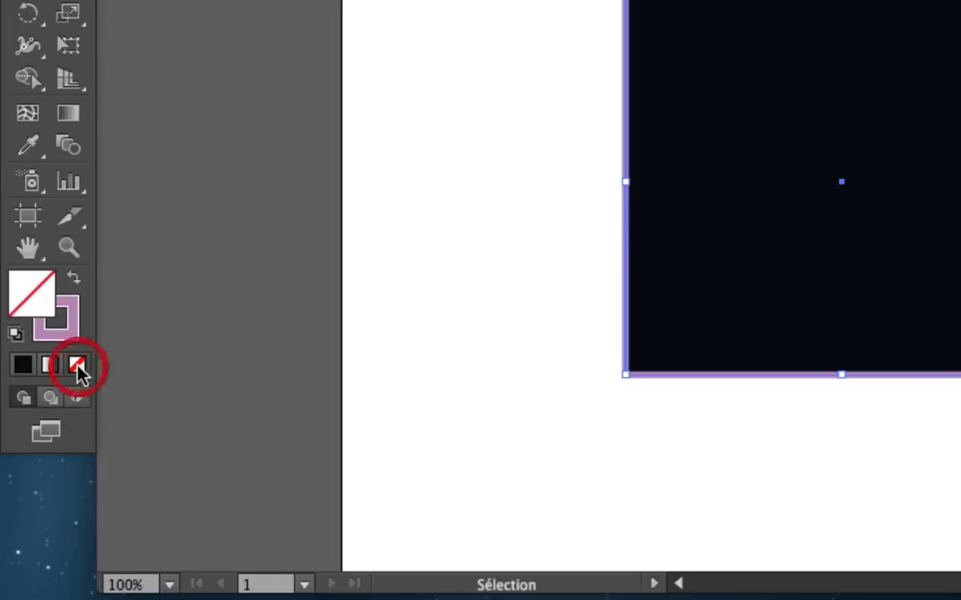
{"action": "left_click", "coordinate": [228, 410]}
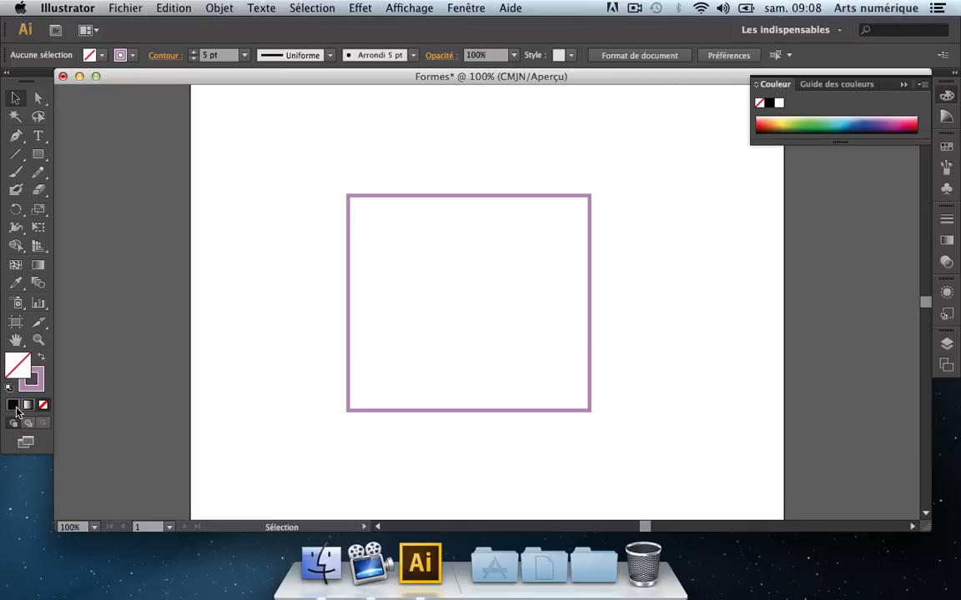
Give the hollow rectangle a medium blue fill using the colour picker.
{"action": "left_click", "coordinate": [14, 406]}
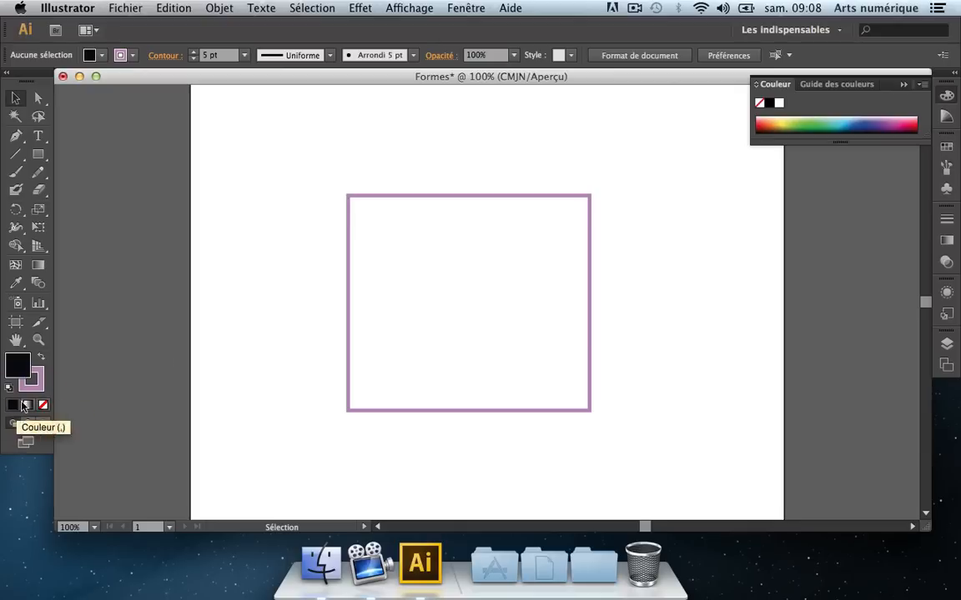
{"action": "left_click_drag", "start_coordinate": [275, 248], "coordinate": [420, 357]}
{"action": "double_click", "coordinate": [15, 376]}
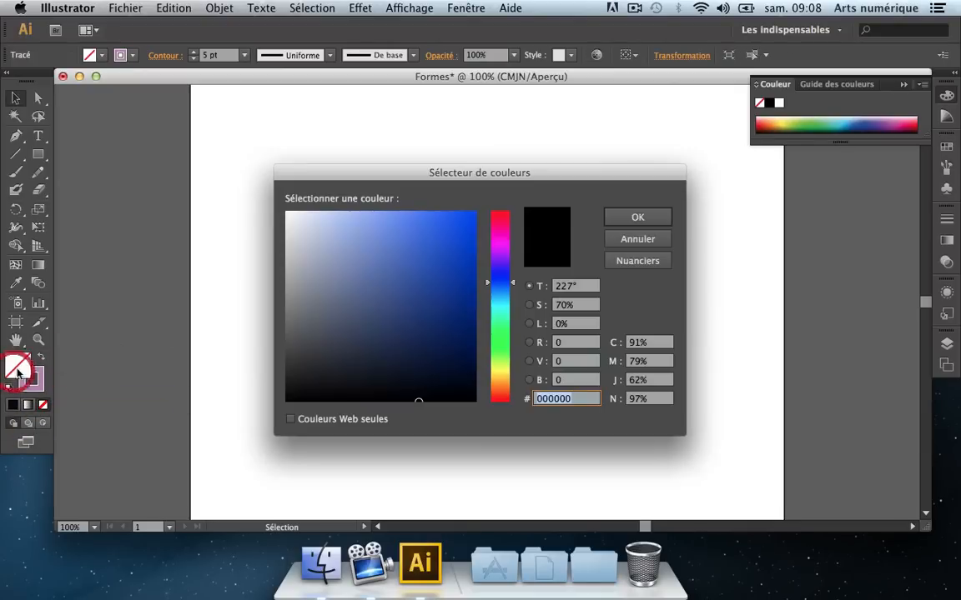
{"action": "left_click", "coordinate": [449, 236]}
{"action": "left_click", "coordinate": [620, 221]}
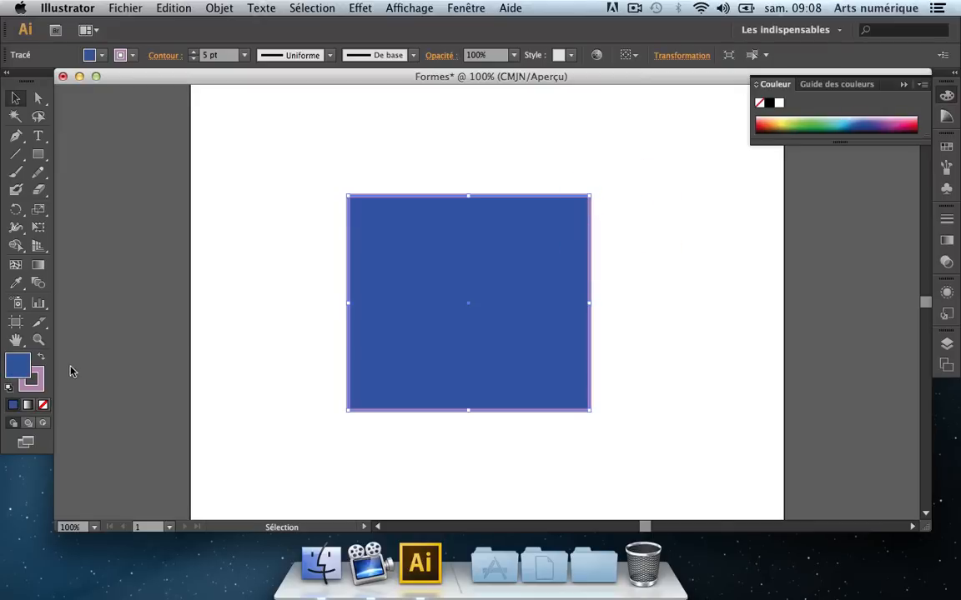
Remove the blue rectangle's stroke and delete the rectangle from the artboard.
{"action": "left_click", "coordinate": [38, 382]}
{"action": "left_click", "coordinate": [45, 406]}
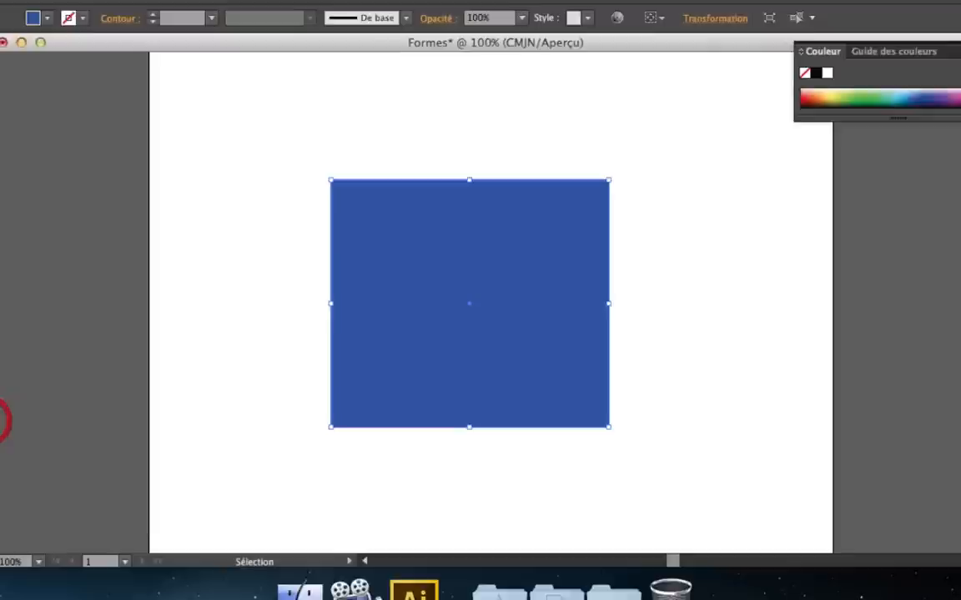
{"action": "left_click", "coordinate": [253, 343]}
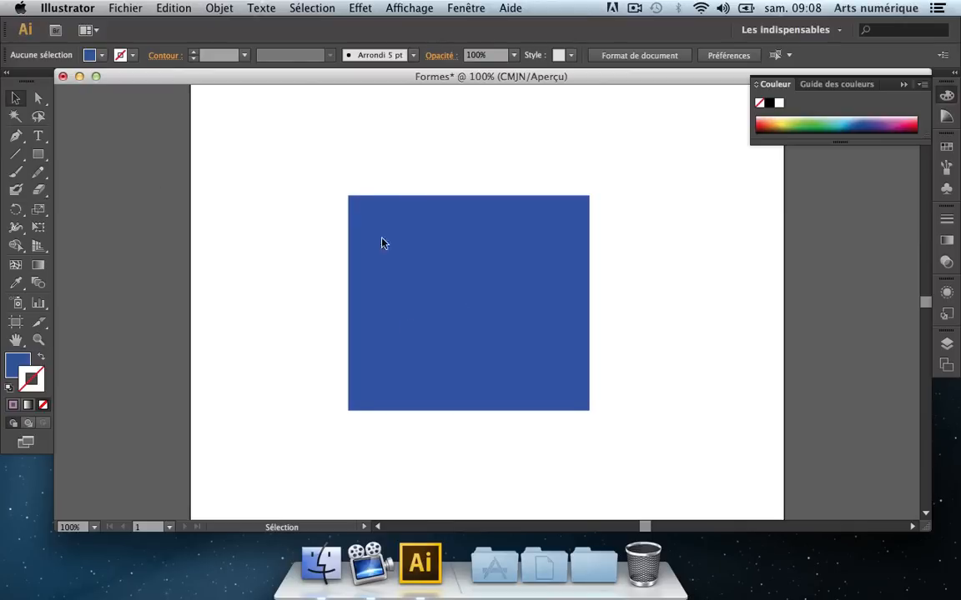
{"action": "left_click", "coordinate": [423, 276]}
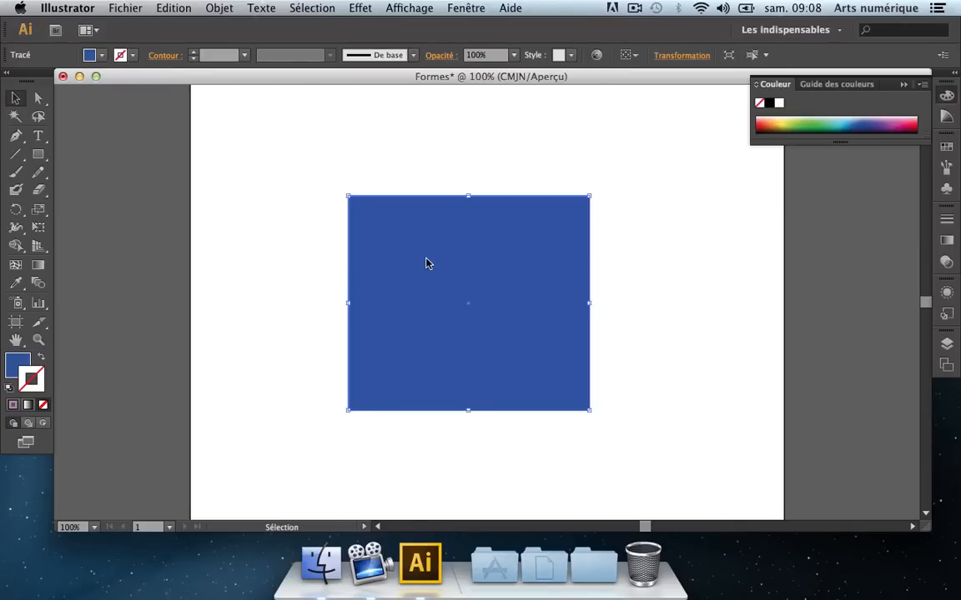
{"action": "key", "text": "Delete"}
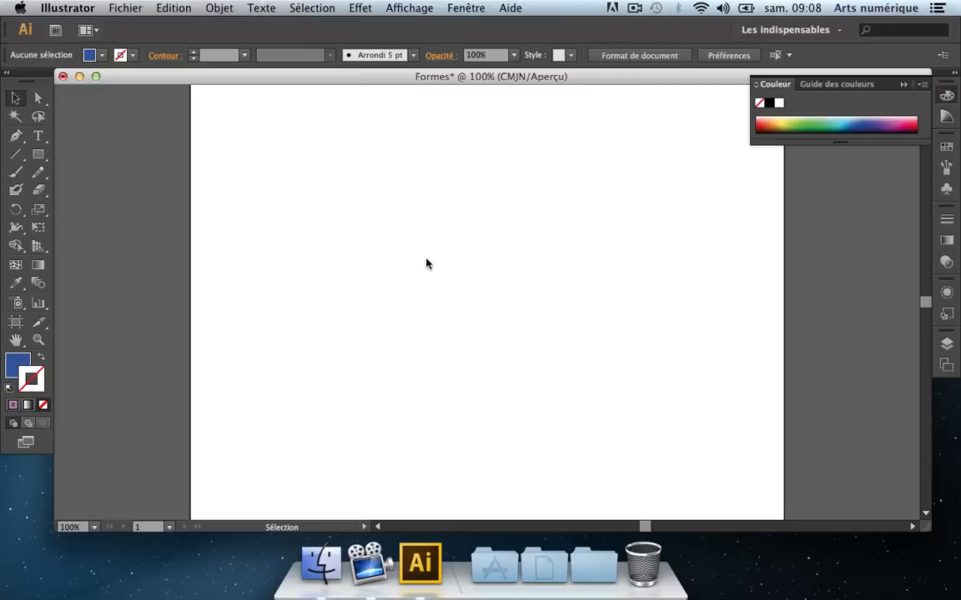
Activate the Rectangle tool and set the fill colour to yellow DBCC09.
{"action": "left_click", "coordinate": [38, 155]}
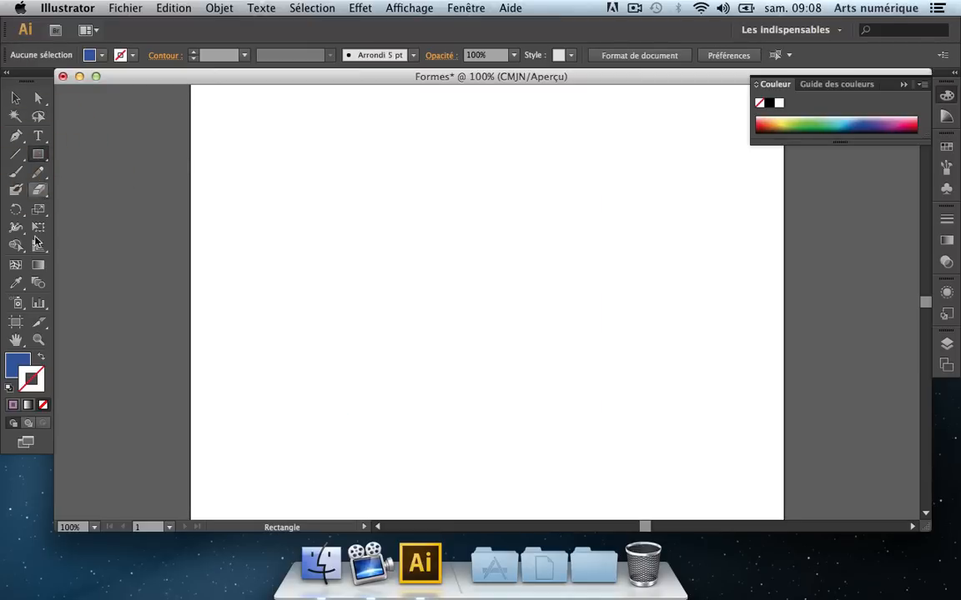
{"action": "double_click", "coordinate": [19, 363]}
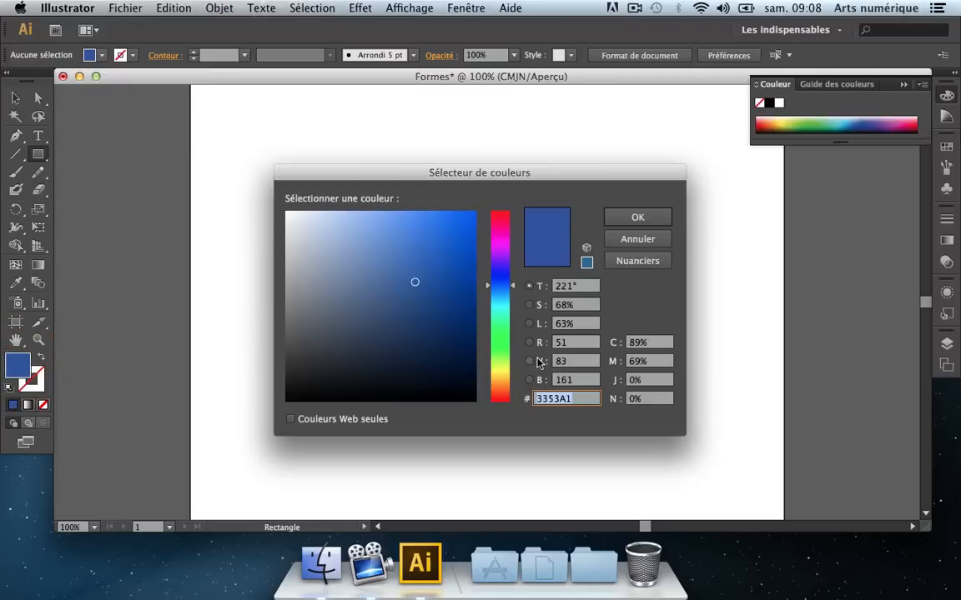
{"action": "left_click", "coordinate": [503, 373]}
{"action": "left_click", "coordinate": [468, 238]}
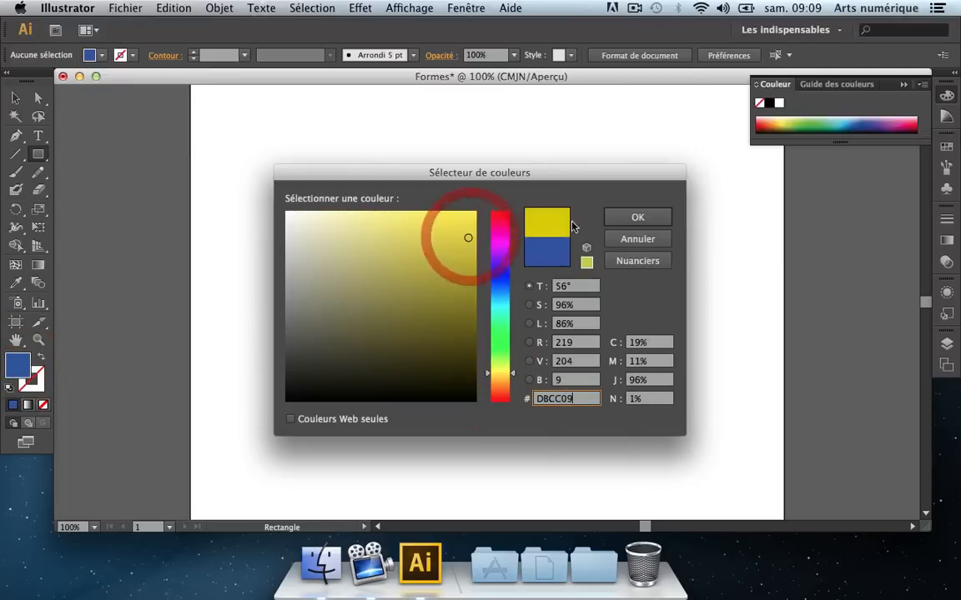
{"action": "left_click", "coordinate": [636, 218]}
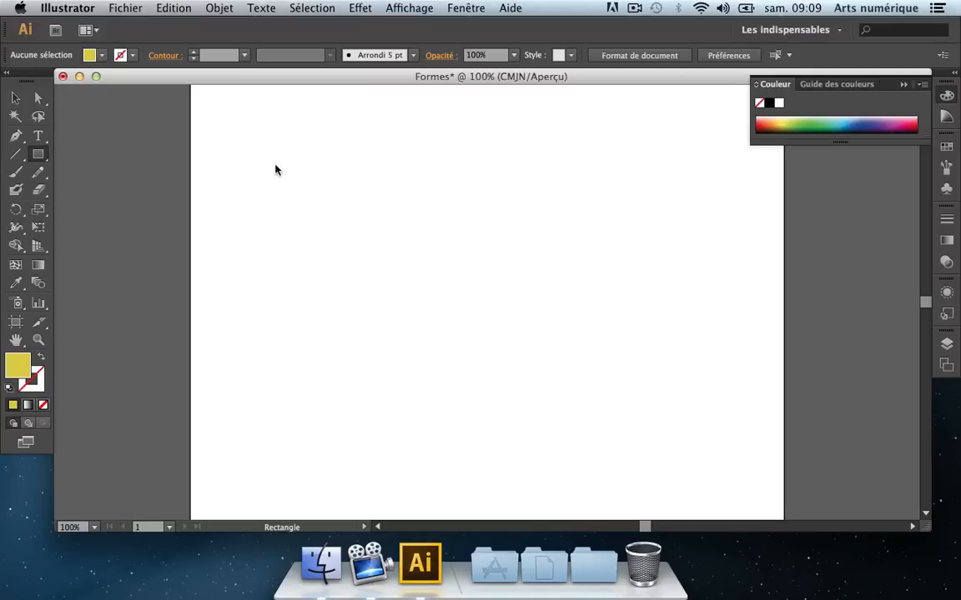
Draw a large yellow rectangle, a smaller one to its right, and a square below the smaller one.
{"action": "mouse_move", "coordinate": [275, 166]}
{"action": "left_mouse_down"}
{"action": "mouse_move", "coordinate": [404, 299]}
{"action": "mouse_move", "coordinate": [471, 339]}
{"action": "left_mouse_up"}
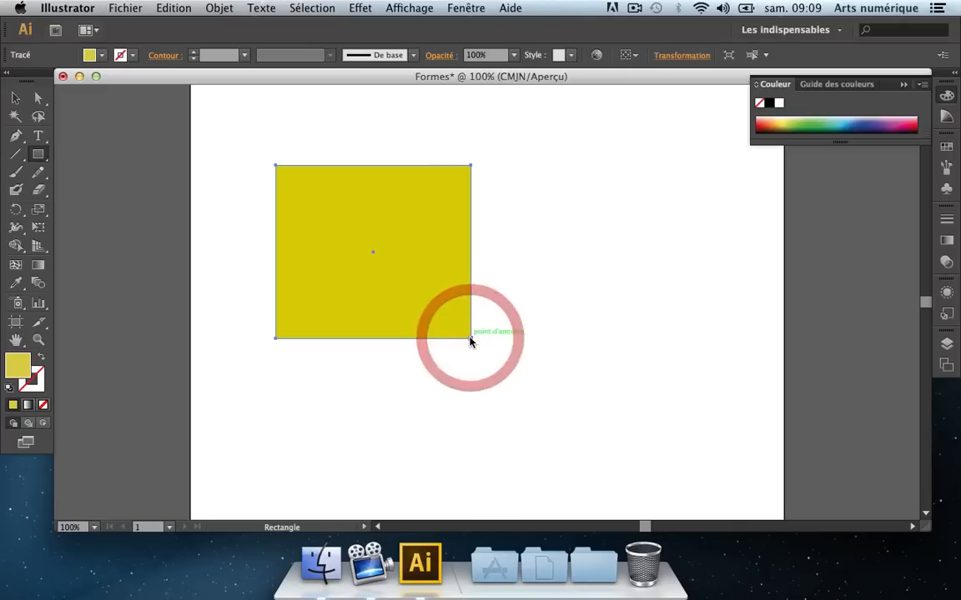
{"action": "left_click_drag", "start_coordinate": [519, 169], "coordinate": [666, 281]}
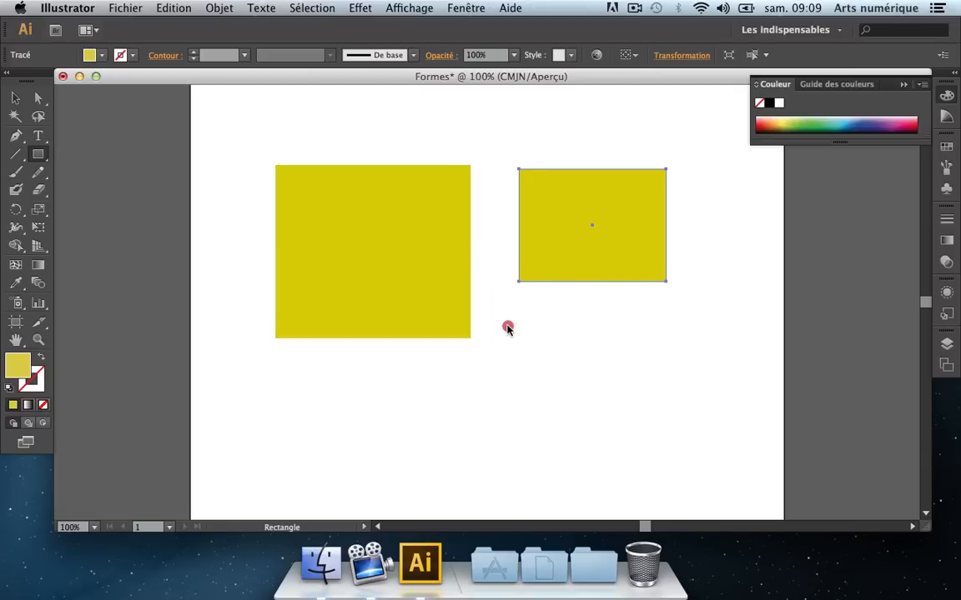
{"action": "left_click_drag", "start_coordinate": [508, 327], "coordinate": [660, 439]}
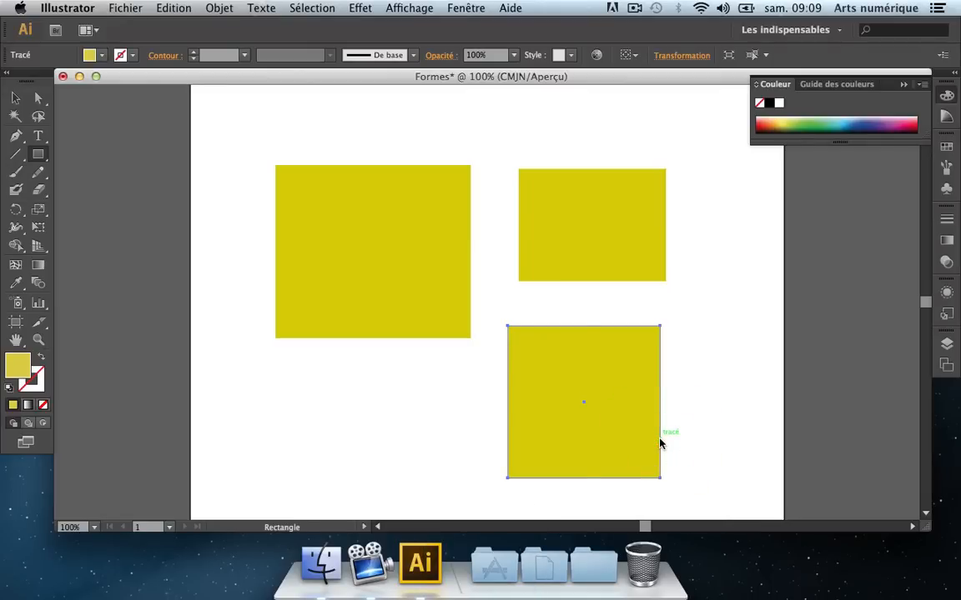
Select all three yellow shapes with the Selection tool and delete them.
{"action": "key", "text": "v"}
{"action": "left_click_drag", "start_coordinate": [706, 431], "coordinate": [289, 237]}
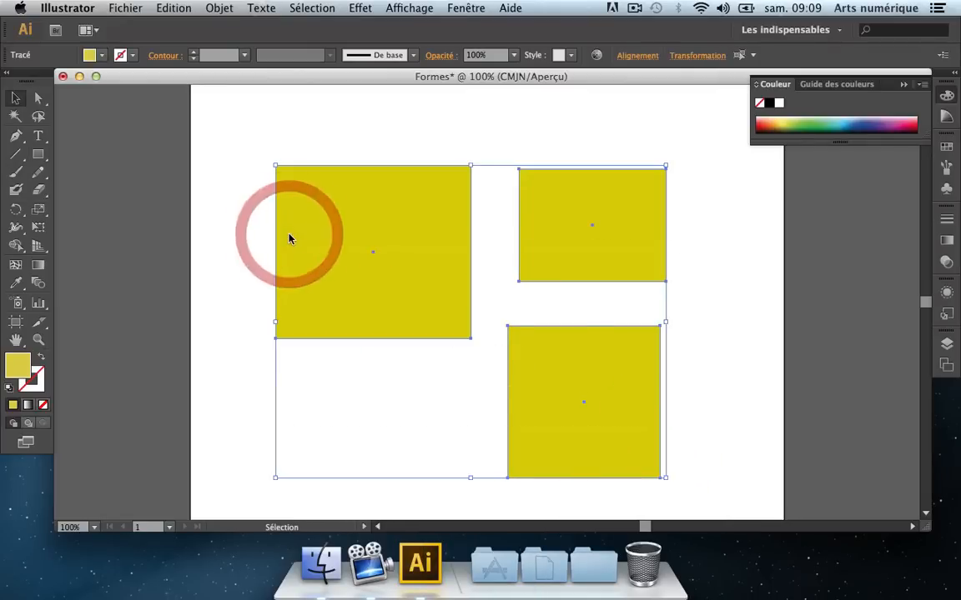
{"action": "key", "text": "Delete"}
Activate the Rectangle tool and set the fill colour to cyan 0FF4F4.
{"action": "left_click", "coordinate": [39, 154]}
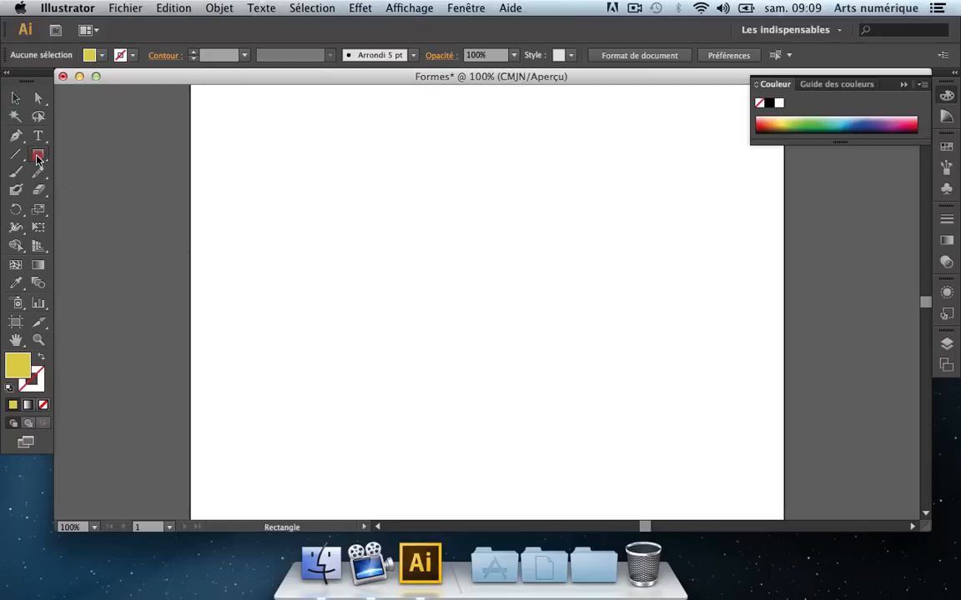
{"action": "double_click", "coordinate": [20, 362]}
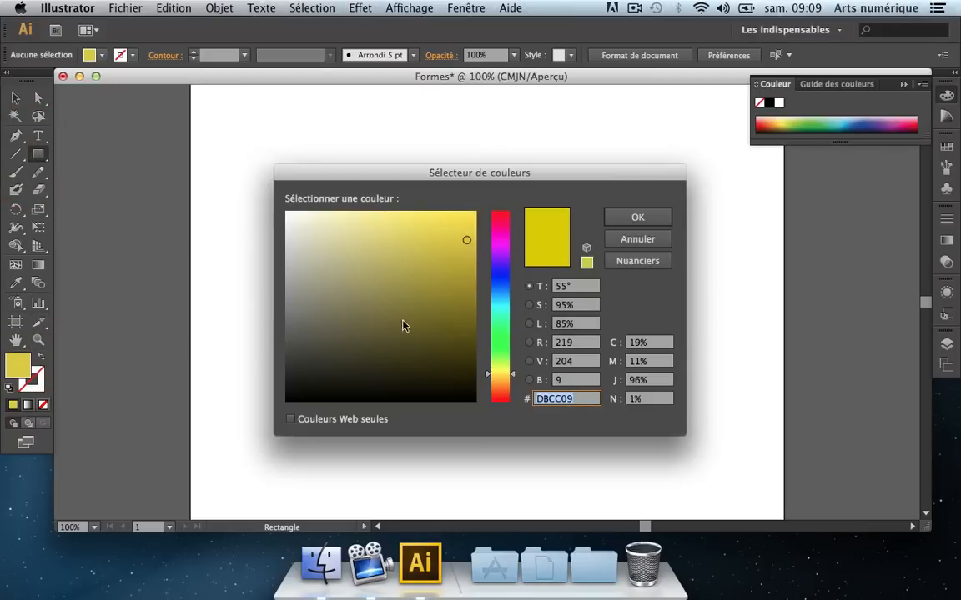
{"action": "left_click", "coordinate": [500, 306]}
{"action": "left_click", "coordinate": [464, 218]}
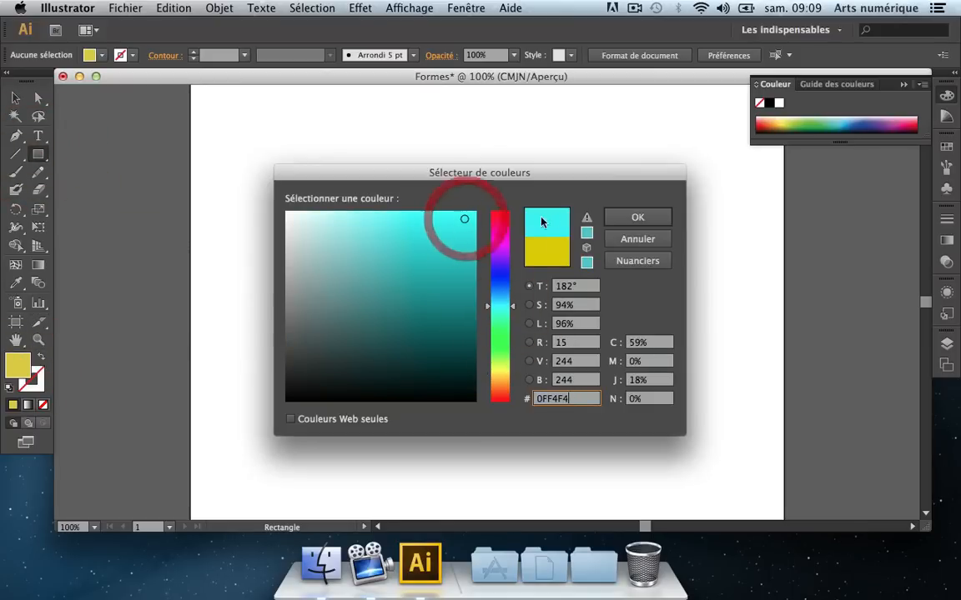
{"action": "left_click", "coordinate": [615, 216]}
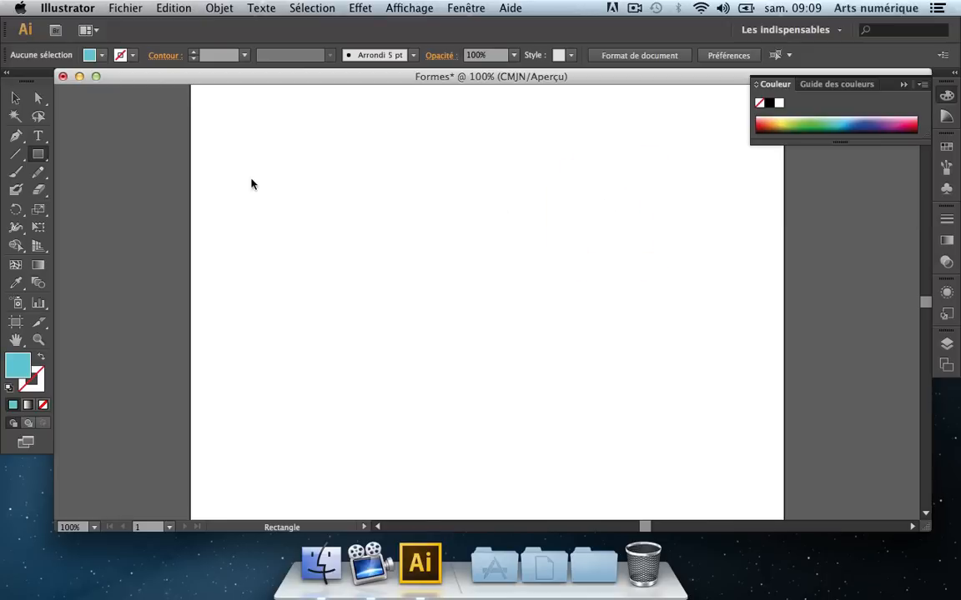
Draw a cyan square near the middle of the artboard and deselect it with the Selection tool.
{"action": "left_click_drag", "start_coordinate": [353, 214], "coordinate": [559, 361]}
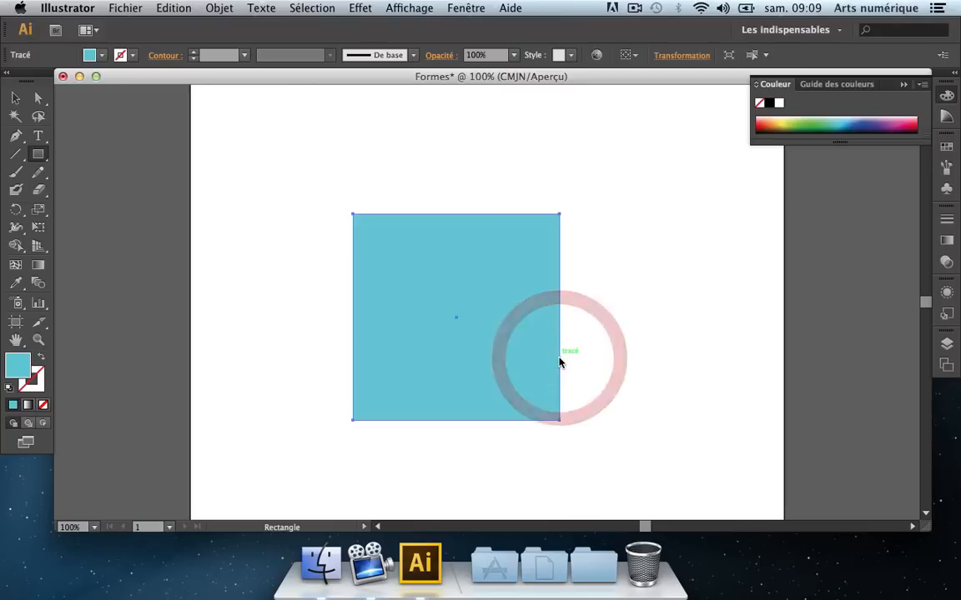
{"action": "key", "text": "v"}
{"action": "left_click", "coordinate": [639, 360]}
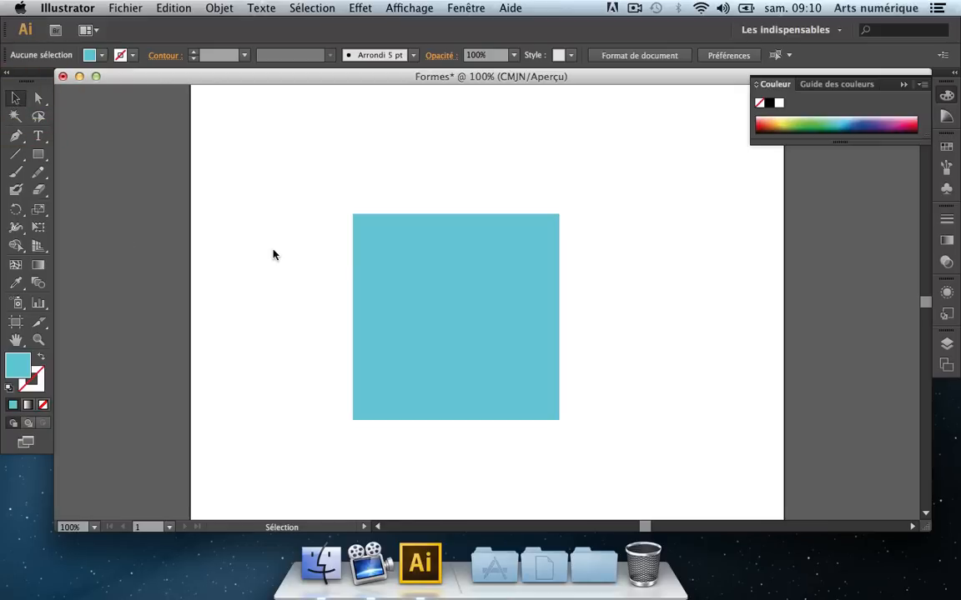
Select the cyan square and enlarge it proportionally from its upper-right corner, keeping the lower-left corner fixed.
{"action": "left_click", "coordinate": [421, 287]}
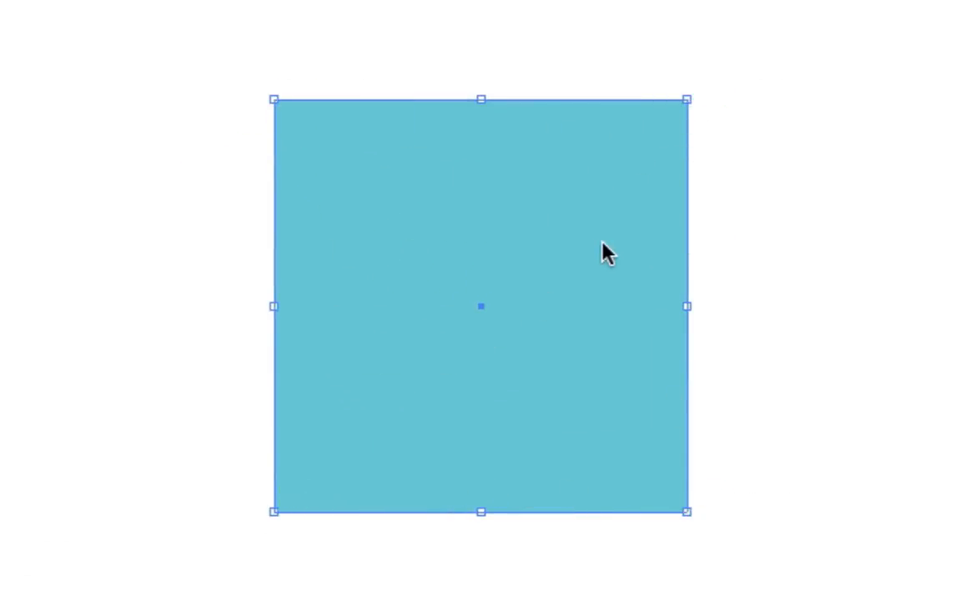
{"action": "left_click_drag", "start_coordinate": [687, 99], "coordinate": [732, 66]}
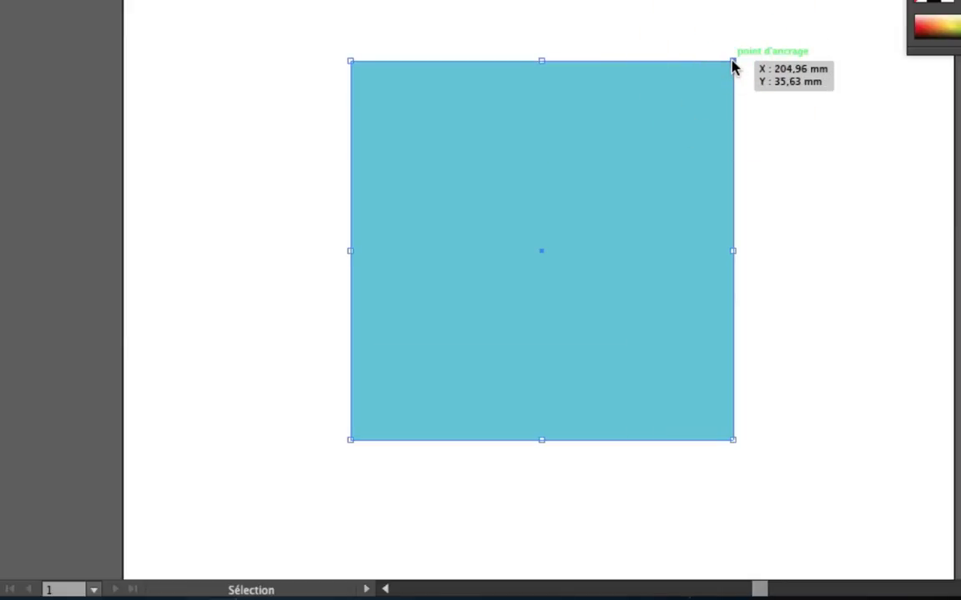
Move the cyan square slightly down-left and reshape it into an inverted trapezoid, pulling both upper anchor points outward and down with Direct Selection.
{"action": "left_click_drag", "start_coordinate": [649, 123], "coordinate": [612, 155]}
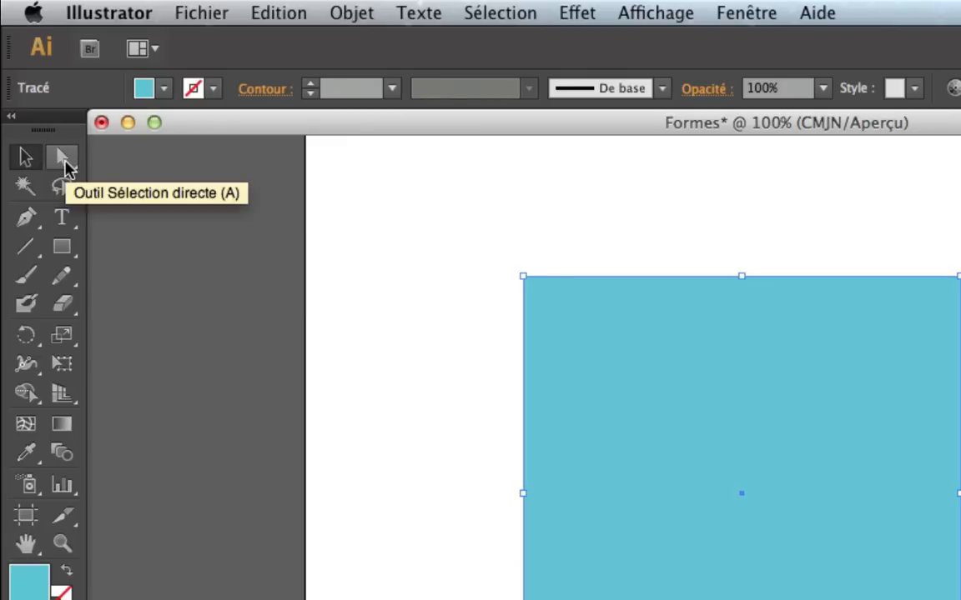
{"action": "left_click", "coordinate": [65, 162]}
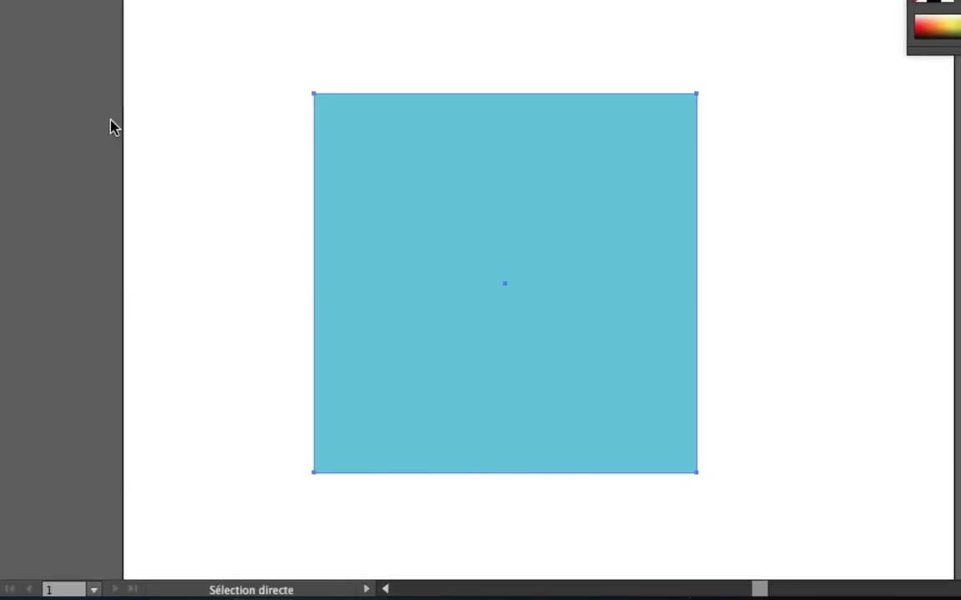
{"action": "left_click_drag", "start_coordinate": [725, 65], "coordinate": [771, 235]}
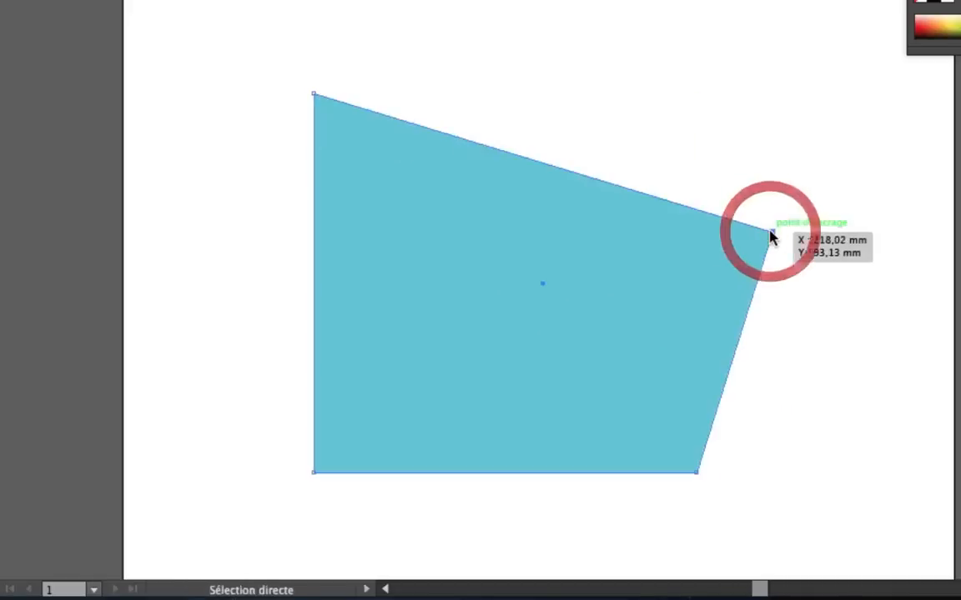
{"action": "left_click_drag", "start_coordinate": [314, 96], "coordinate": [245, 231]}
{"action": "key", "text": "v"}
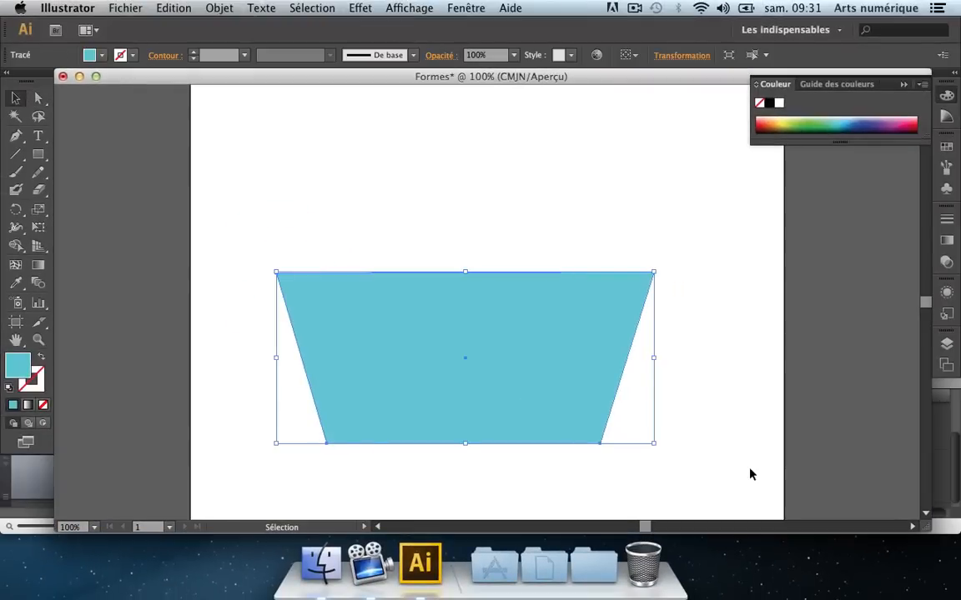
Close the "Formes" document without saving its changes.
{"action": "left_click", "coordinate": [63, 76]}
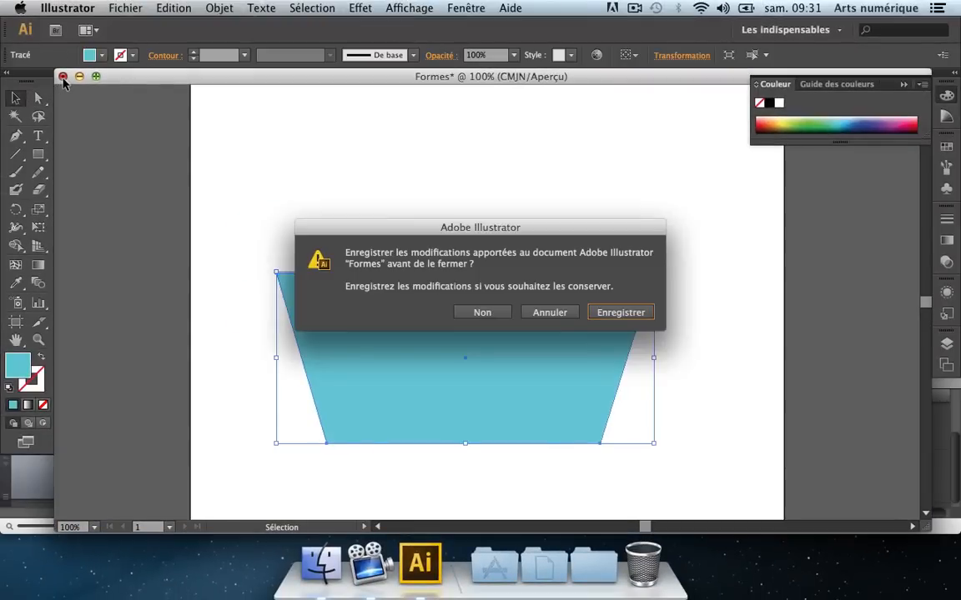
{"action": "left_click", "coordinate": [488, 315]}
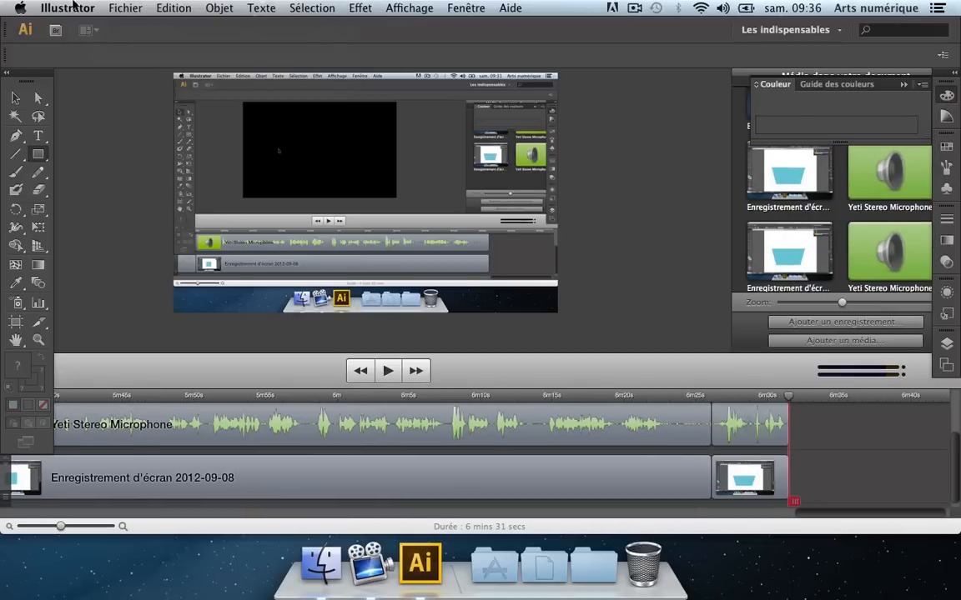
Create a new document named "Act 1" in Letter size, 279,4 × 215,9 mm, with landscape orientation.
{"action": "left_click", "coordinate": [124, 7]}
{"action": "left_click", "coordinate": [143, 56]}
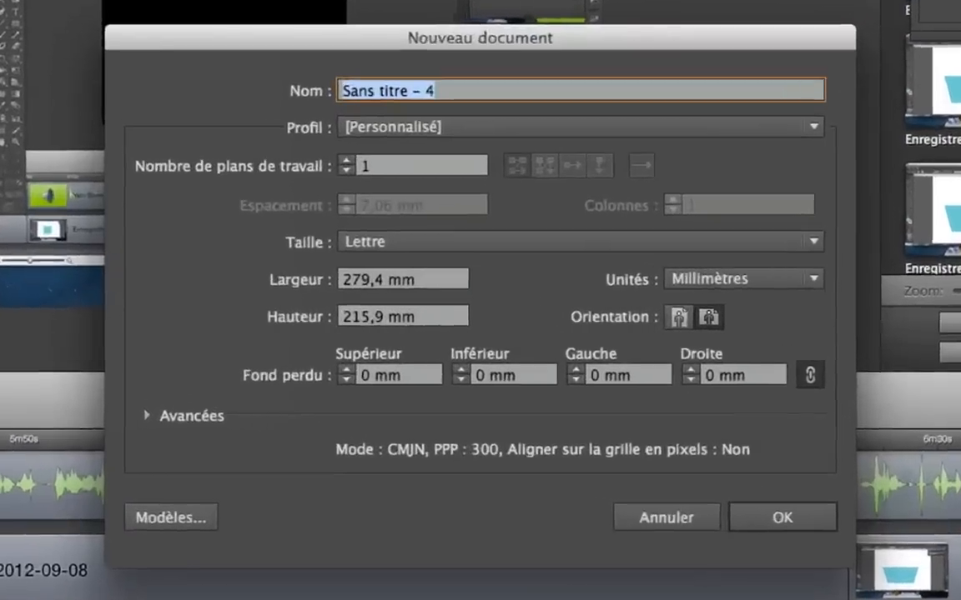
{"action": "type", "text": "Act 1"}
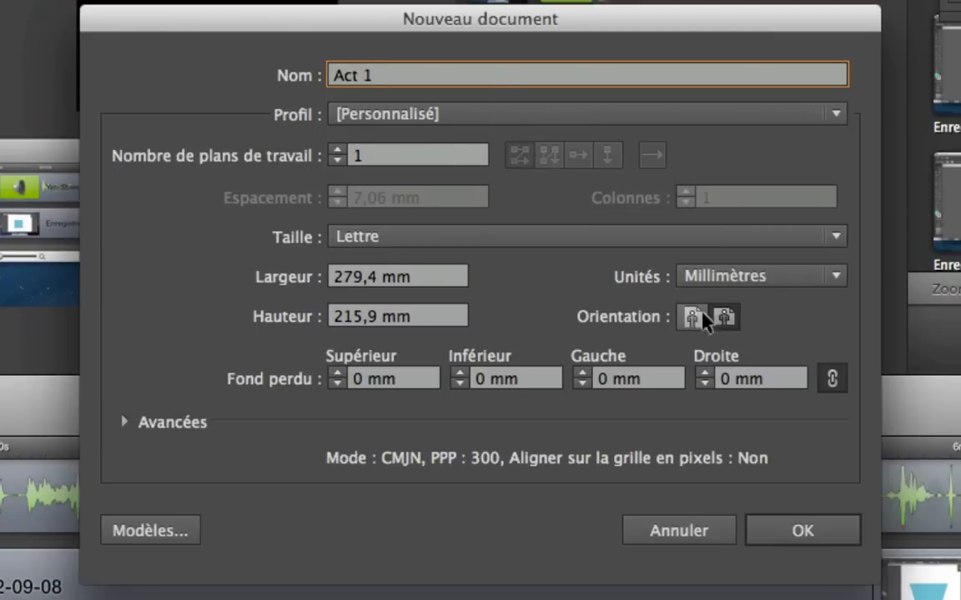
{"action": "left_click", "coordinate": [723, 318]}
{"action": "left_click", "coordinate": [802, 531]}
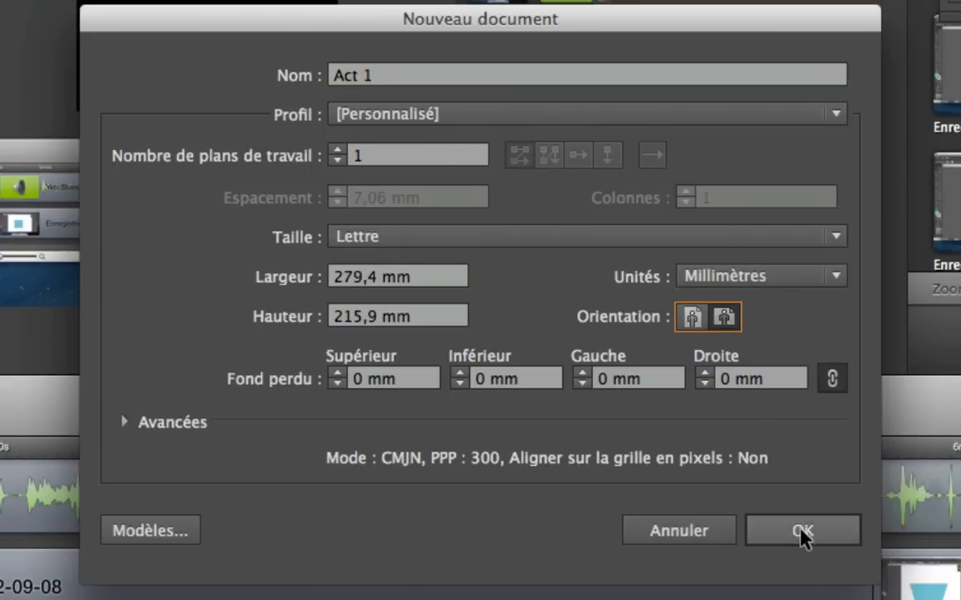